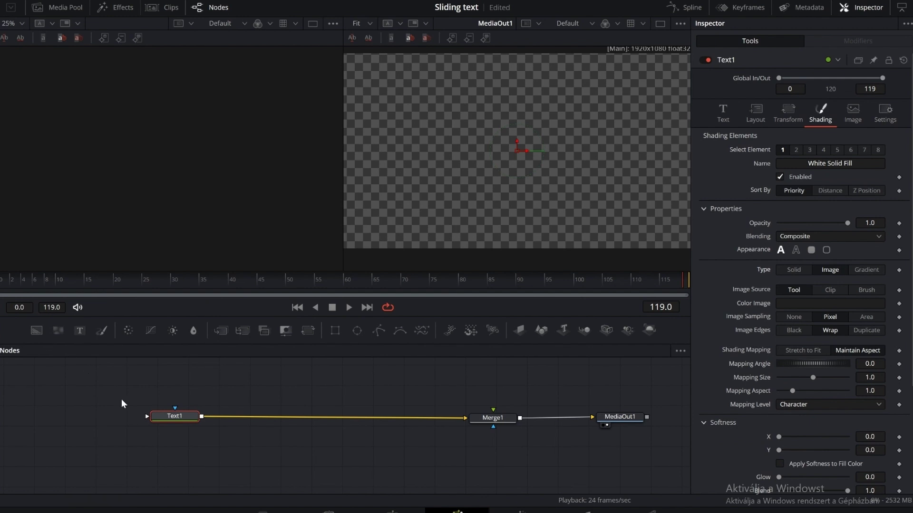
Step: Add a Background node, connect it to Text1's input and display it in the empty viewer
left_click_drag(33, 330, 56, 411)
left_click_drag(85, 411, 147, 416)
left_click_drag(65, 410, 64, 418)
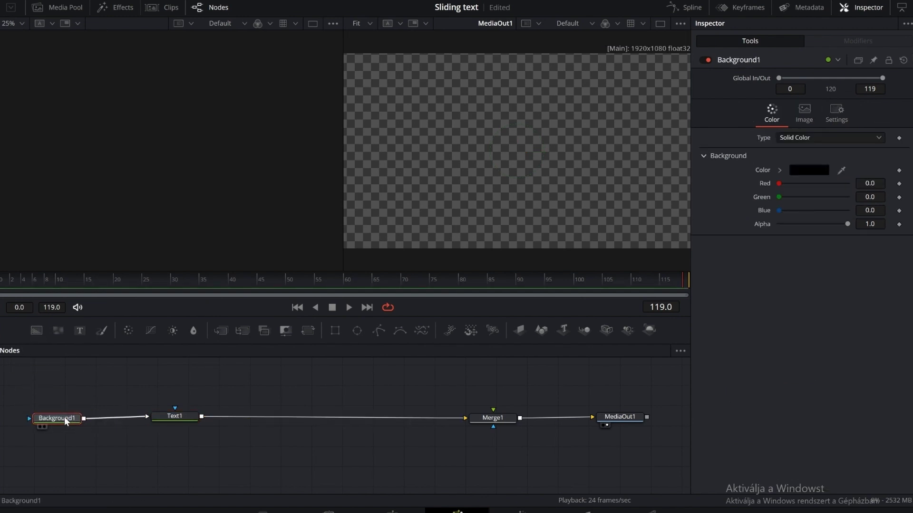
left_click(41, 424)
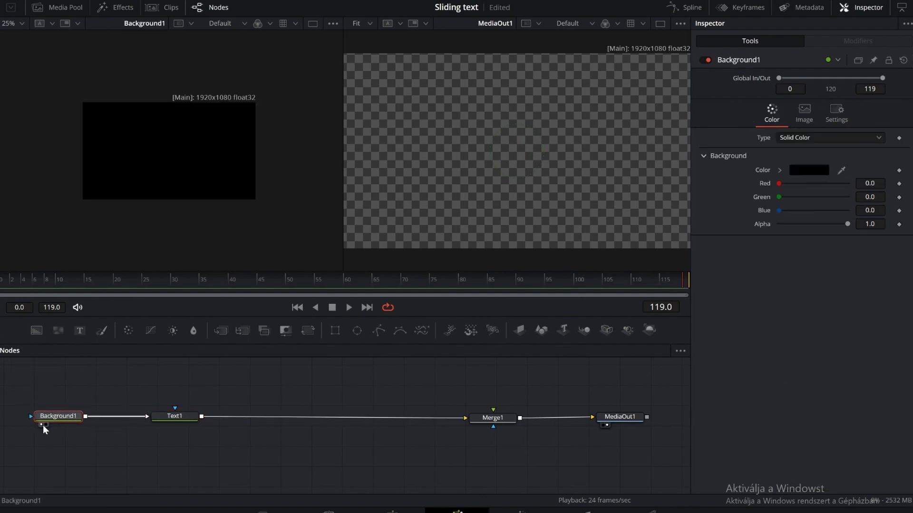
Step: Fit the background preview to its viewer and set Background1's type to Gradient
left_click(12, 23)
left_click(24, 38)
left_click(830, 137)
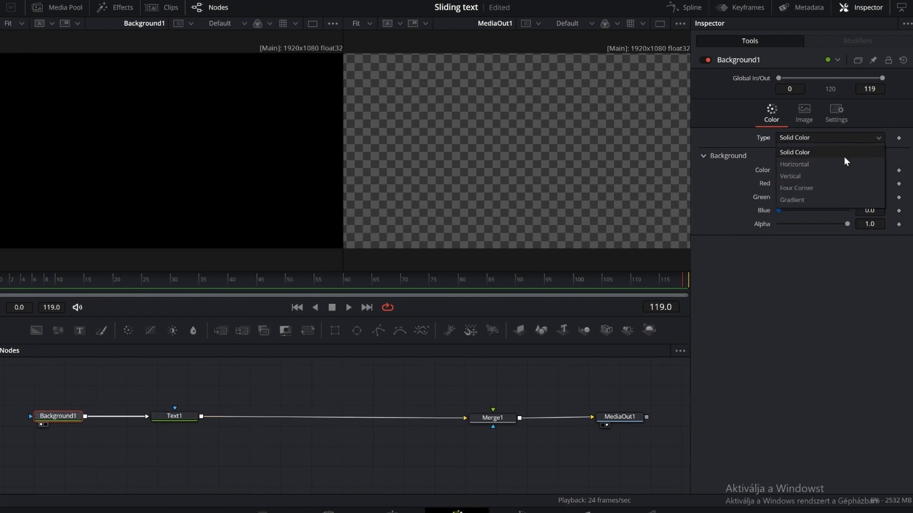
left_click(826, 198)
Step: Set Text1's font to Impact Regular and enter "Sliding" as its text
left_click(174, 416)
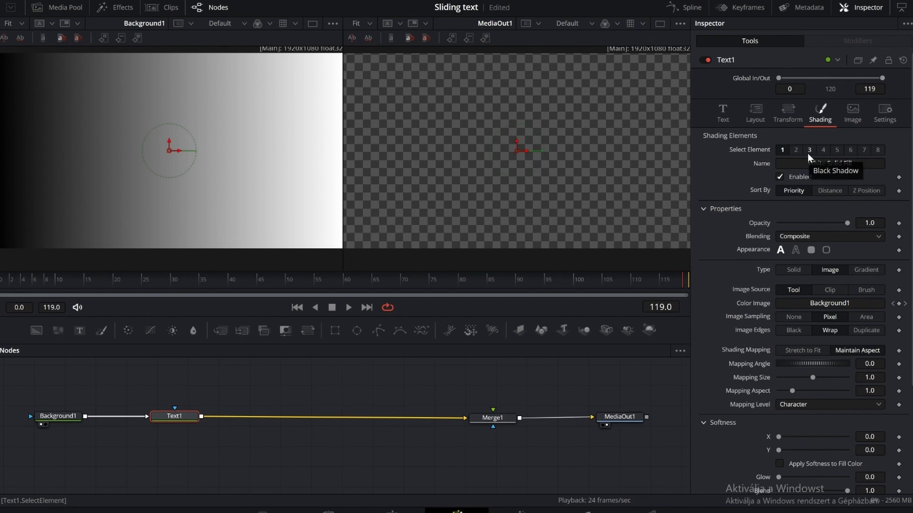
left_click(723, 114)
left_click(821, 228)
left_click(814, 244)
left_click(685, 141)
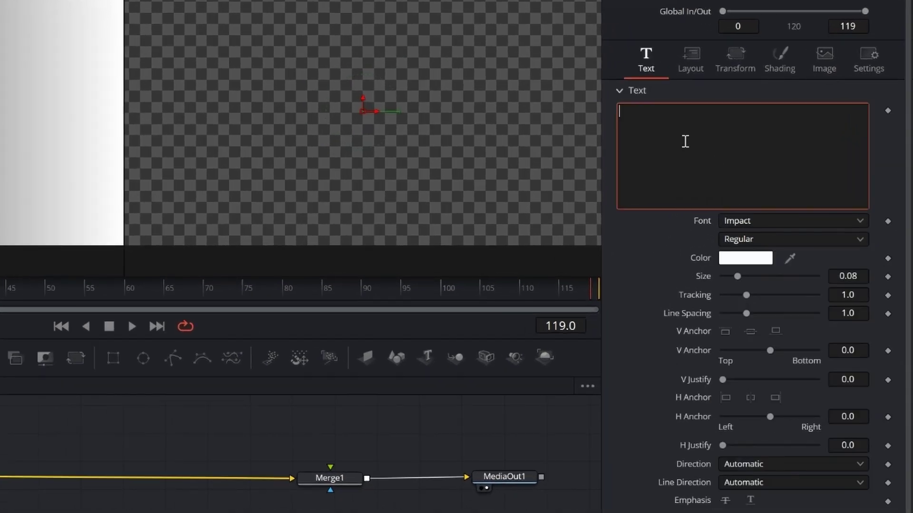
type("Sliding")
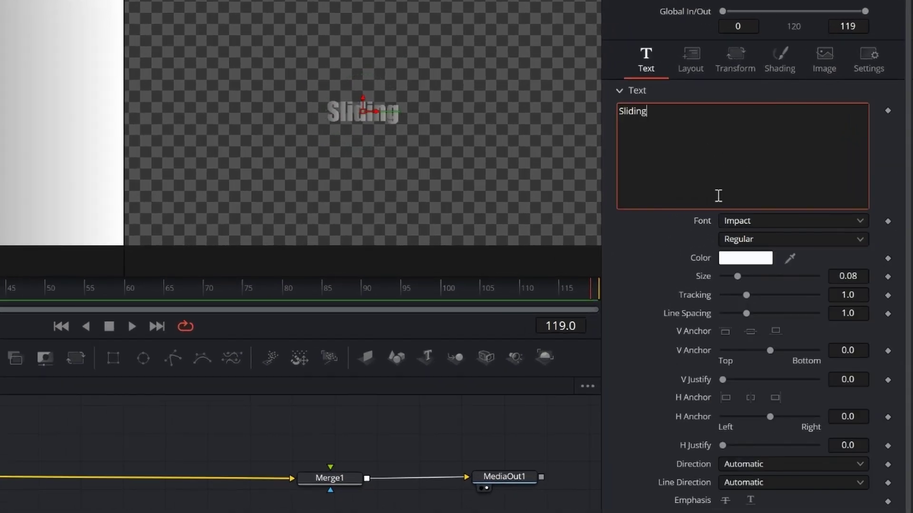
Step: Enlarge the text to a size of about 0.28 and move it to the upper part of the frame
left_click_drag(738, 276, 776, 279)
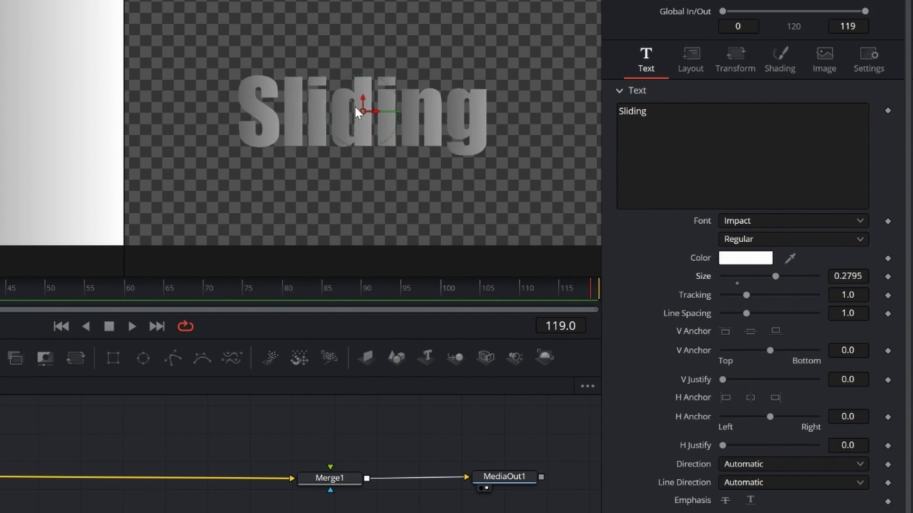
left_click_drag(356, 108, 368, 52)
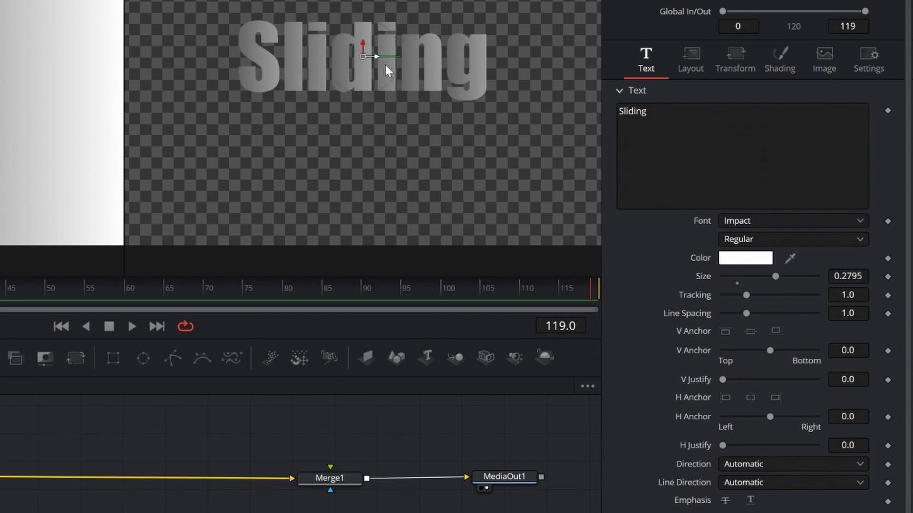
Step: Set the mapping level of Text1's shading to Full Image
left_click(796, 56)
left_click(826, 459)
left_click(790, 476)
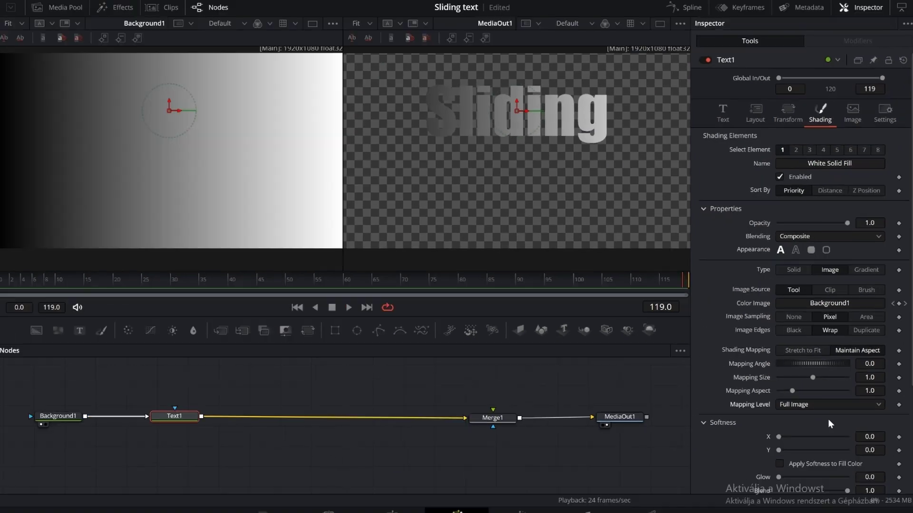
Step: Change the start color of Background1's gradient to bright red
left_click(46, 425)
left_click(808, 242)
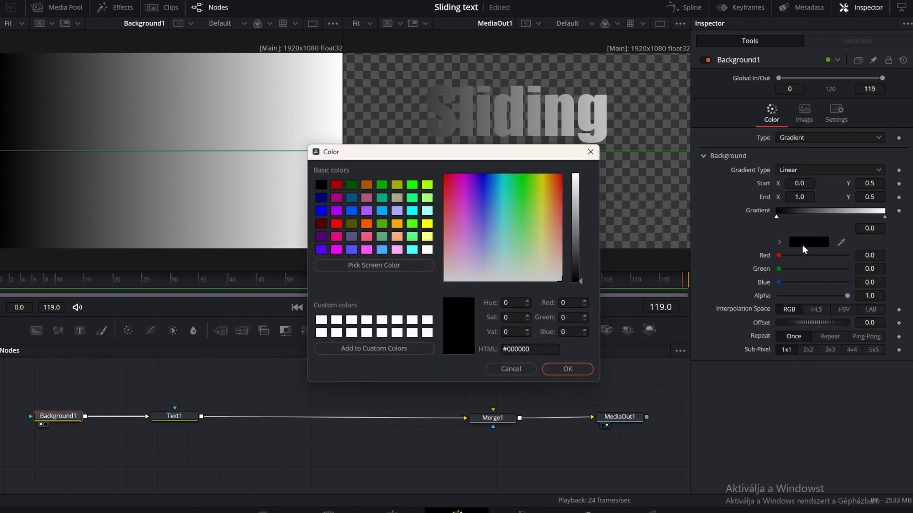
left_click(337, 223)
left_click(583, 371)
Step: Change the end color of Background1's gradient to dark red, #550000
left_click(884, 217)
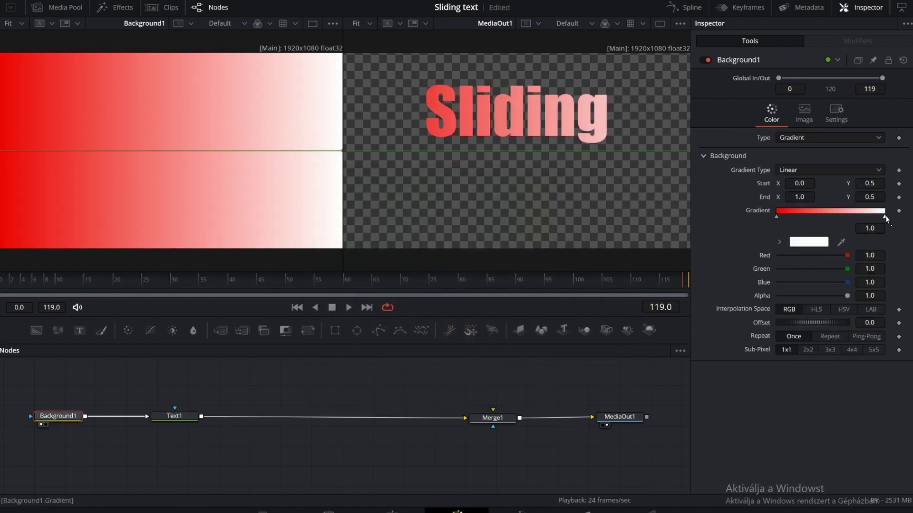
left_click(808, 242)
left_click(321, 224)
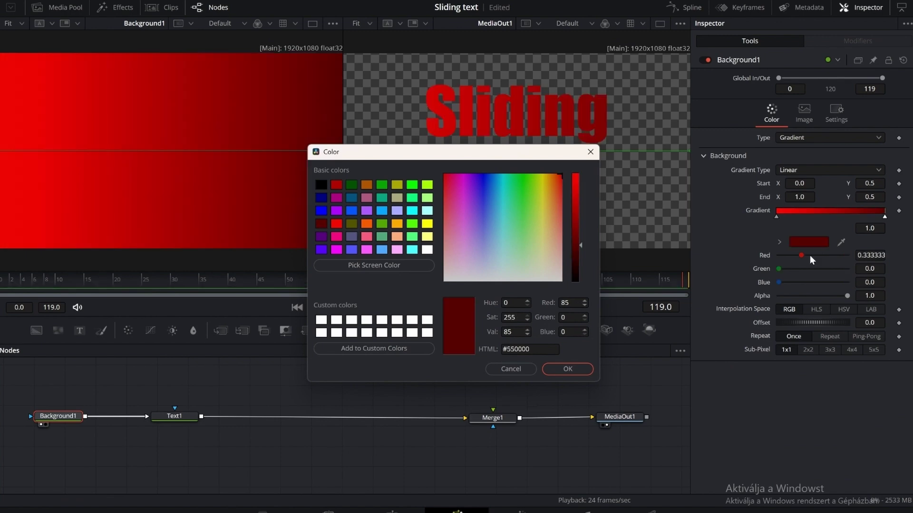
left_click(564, 367)
Step: Set the gradient type to Reflect and place its start near the frame's center and its end slightly lower right for a diagonal band
left_click(822, 169)
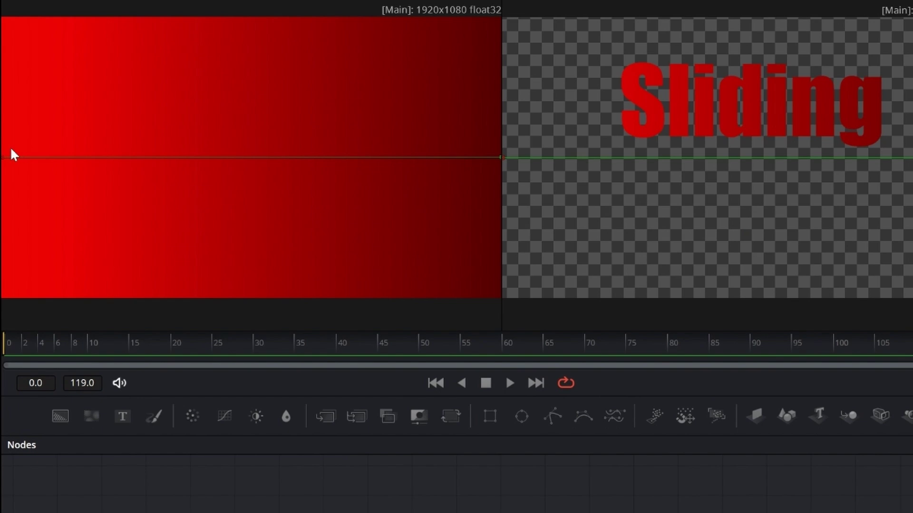
left_click_drag(4, 162, 266, 157)
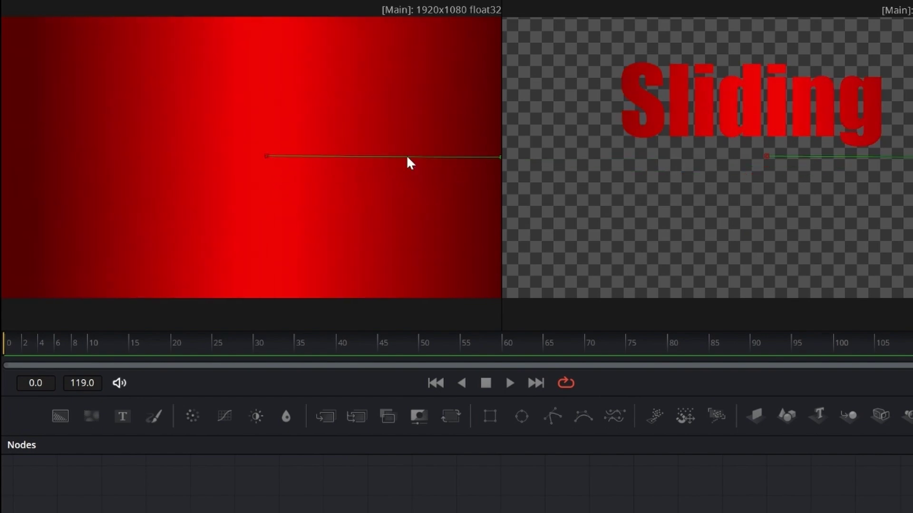
left_click_drag(499, 157, 353, 200)
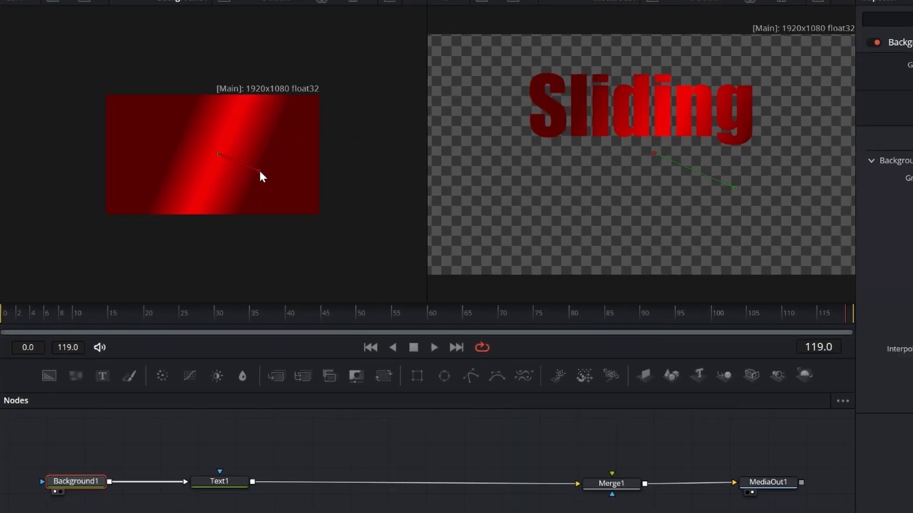
left_click_drag(170, 150, 188, 158)
Step: Move the red gradient stop to about 0.48 and the dark red stop to about 0.88, and nudge the gradient's end point outward
left_click_drag(777, 217, 828, 216)
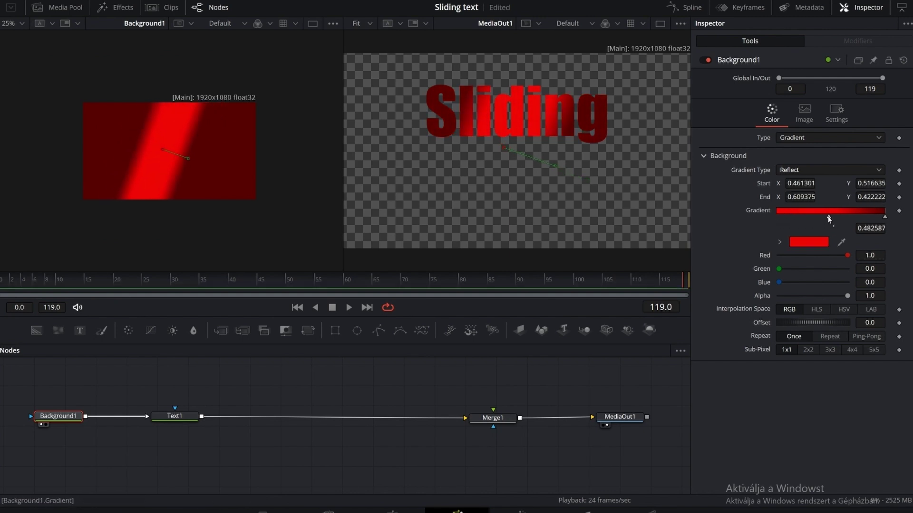
left_click_drag(885, 217, 871, 219)
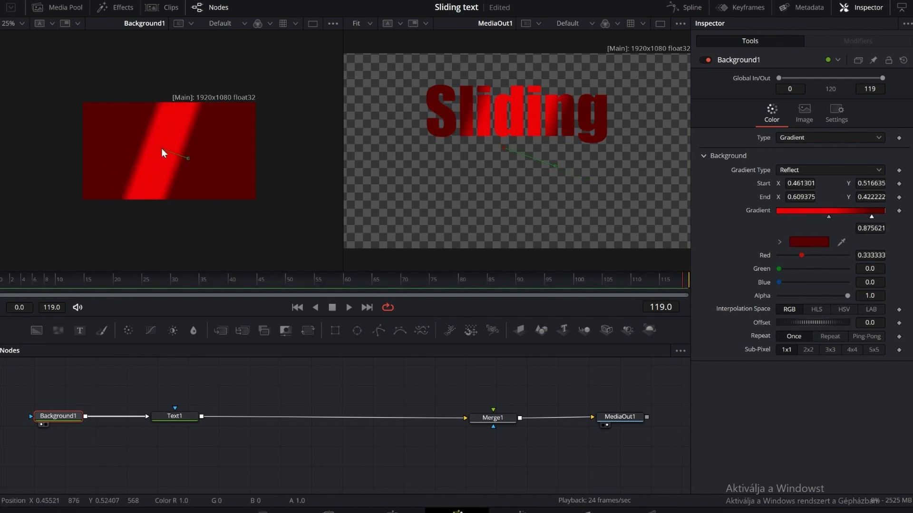
left_click_drag(189, 159, 192, 162)
Step: Add a Drop Shadow node directly after Text1
key("shift+space")
type("col")
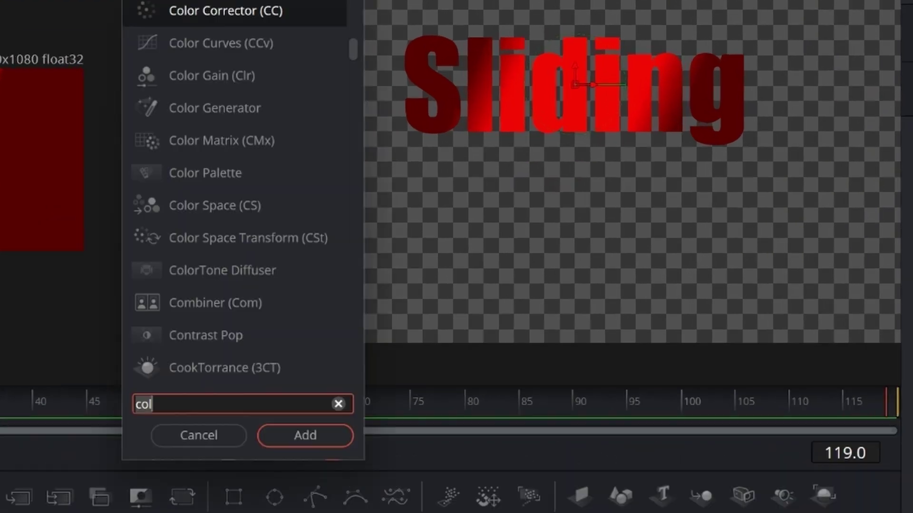
key("BackSpace")
key("BackSpace")
key("BackSpace")
type("drop s")
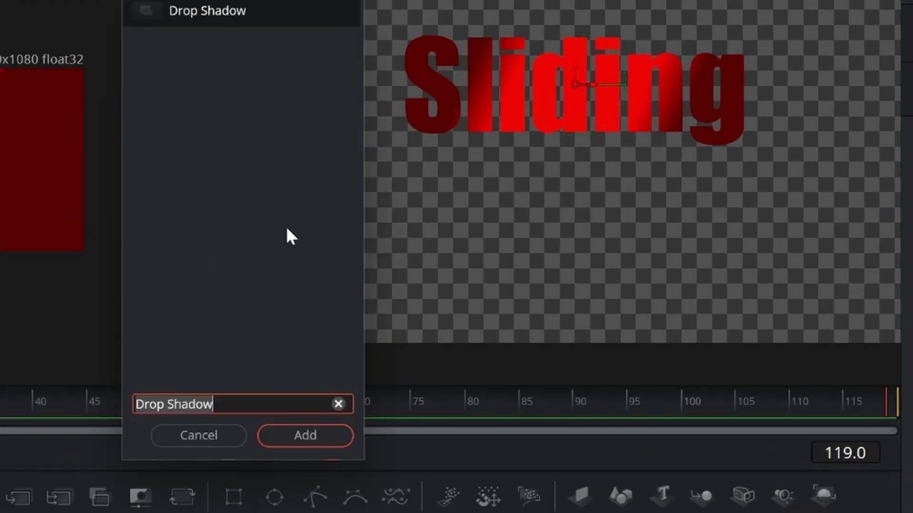
key("Return")
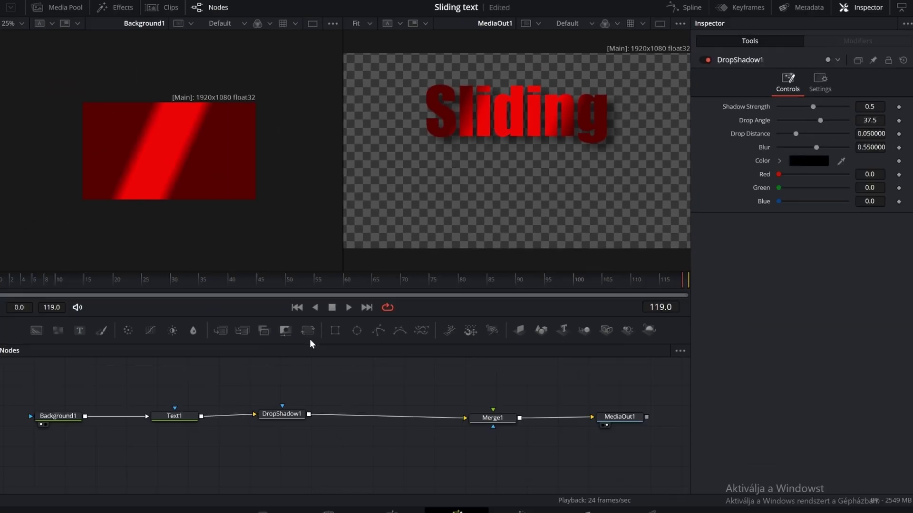
Step: Mask DropShadow1 with a Rectangle about 0.82 wide and 0.99 high
left_click(335, 332)
left_click_drag(289, 380, 283, 422)
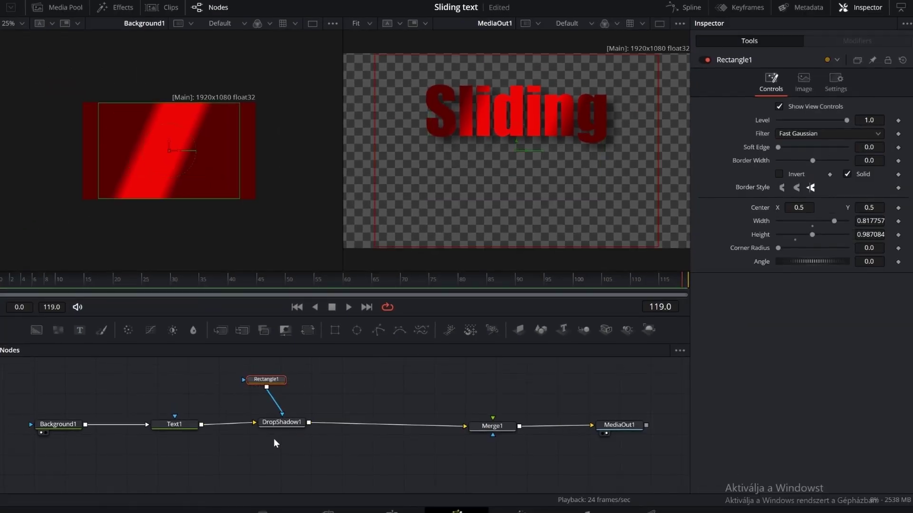
Step: Apply a Follower modifier to Text1's text and show the modifier's settings
left_click(176, 426)
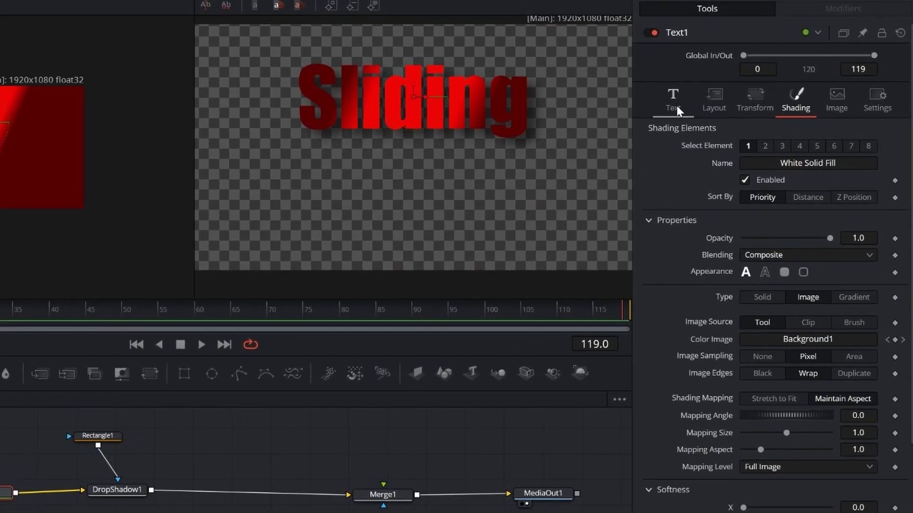
left_click(723, 114)
right_click(699, 150)
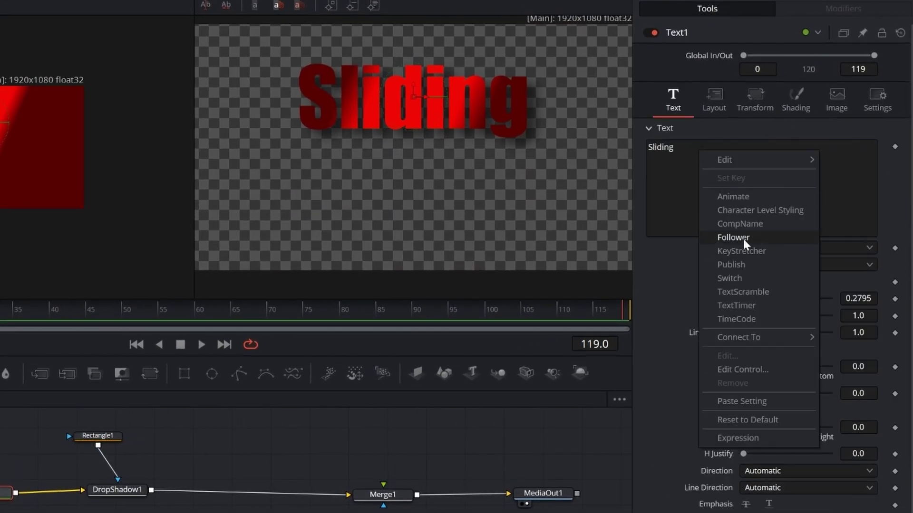
left_click(727, 238)
left_click(830, 8)
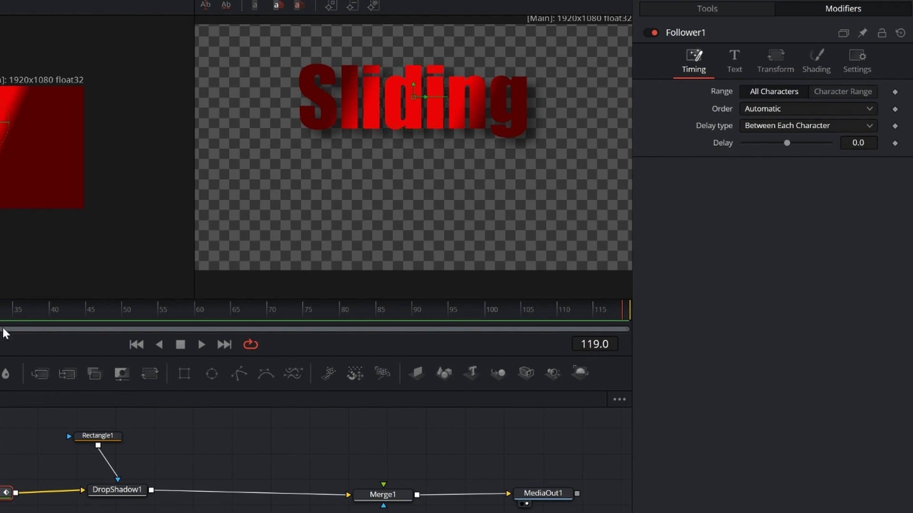
Step: At frame 0, set the Follower's order to Left to Right with a delay of 4 between each character
left_click_drag(623, 312, 5, 323)
left_click(818, 107)
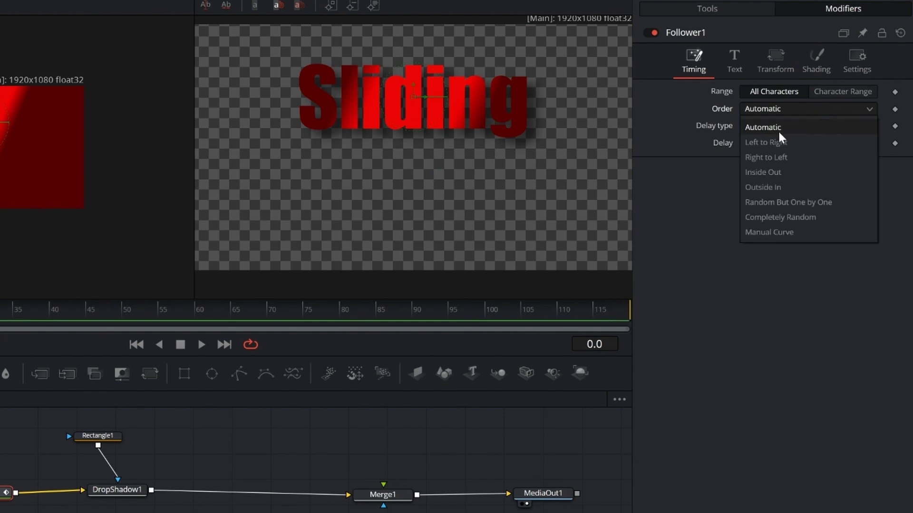
left_click(785, 137)
left_click(811, 126)
left_click(816, 124)
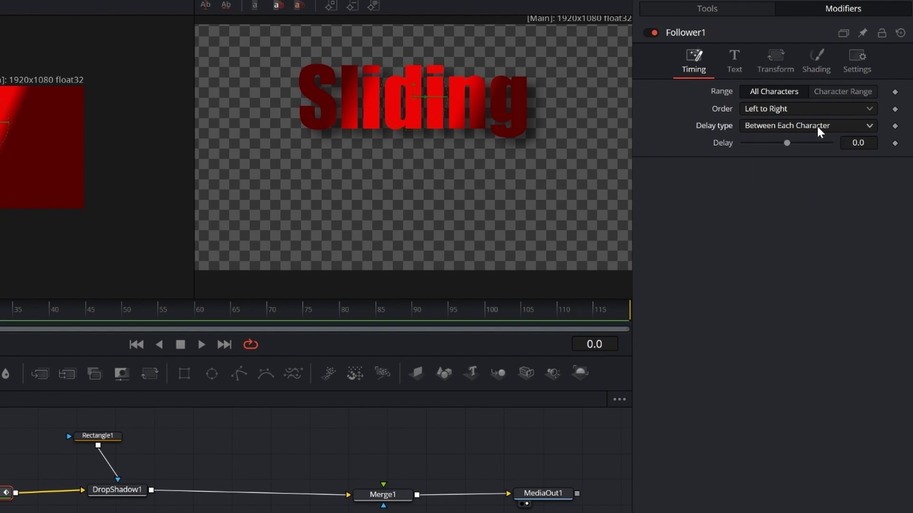
left_click(871, 142)
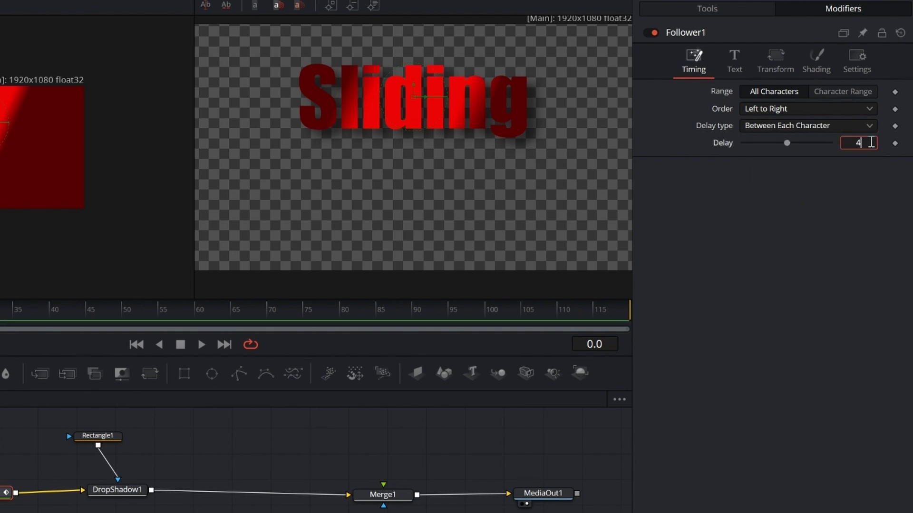
key("Return")
Step: Keyframe the Follower's shading offset at frame 0 with a Y value of 2
left_click(813, 56)
scroll(901, 314, "down", 5)
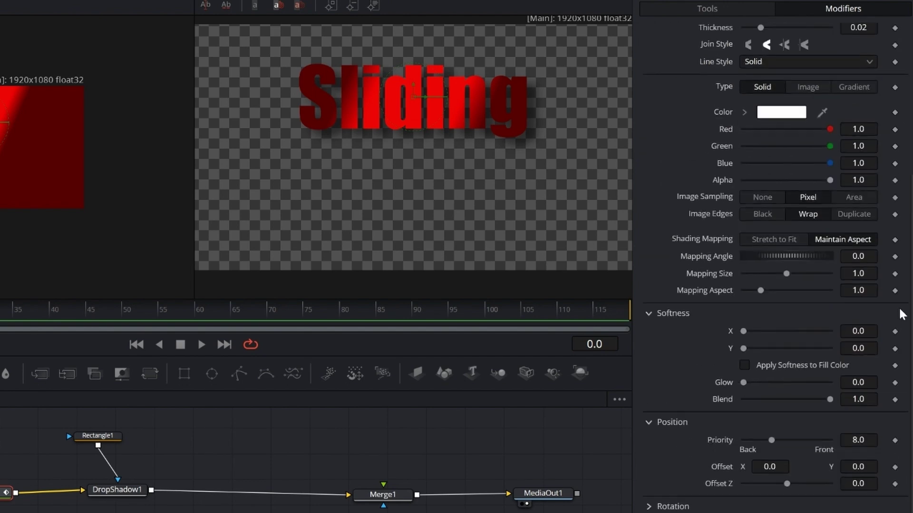
left_click(895, 468)
left_click(776, 36)
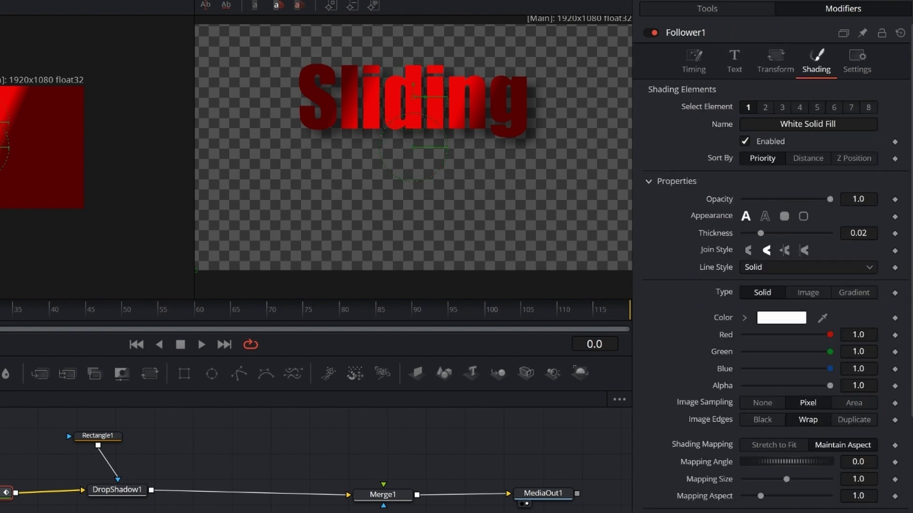
scroll(905, 422, "down", 3)
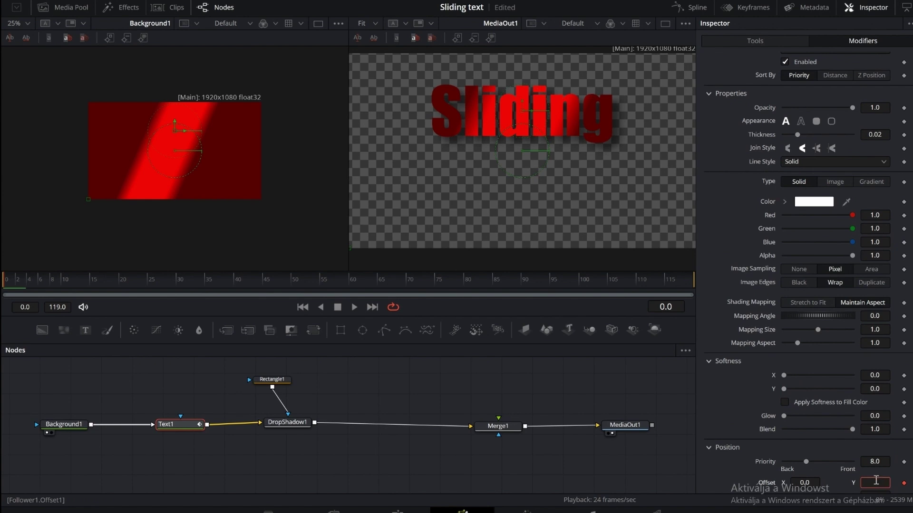
type("2")
key("Tab")
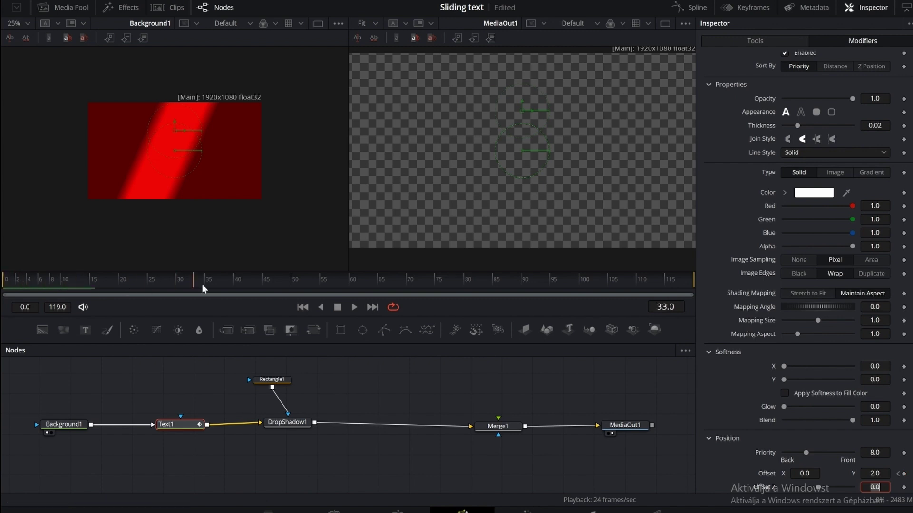
Step: At frame 41, keyframe the Follower's Y offset at 0
left_click_drag(201, 284, 243, 283)
left_click(887, 473)
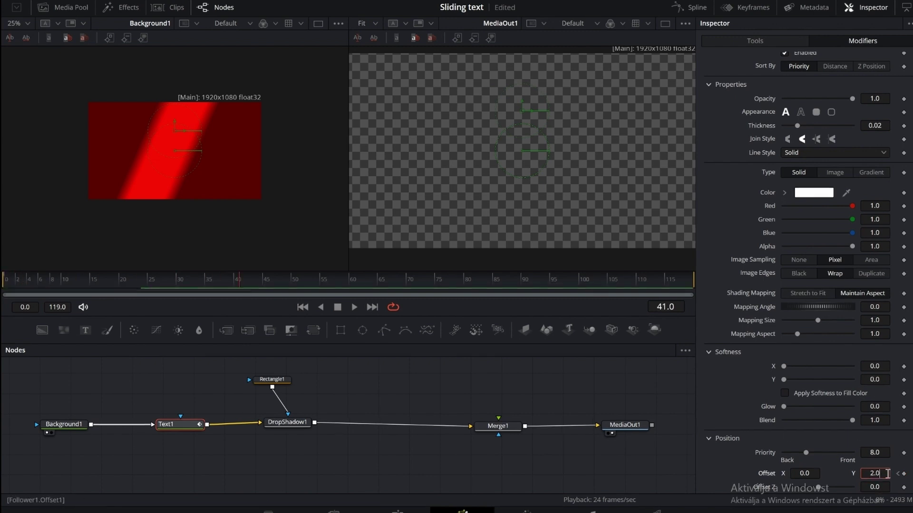
type("0")
key("Tab")
Step: Play the sliding text animation from frame 0 to check the motion
left_click_drag(238, 281, 3, 291)
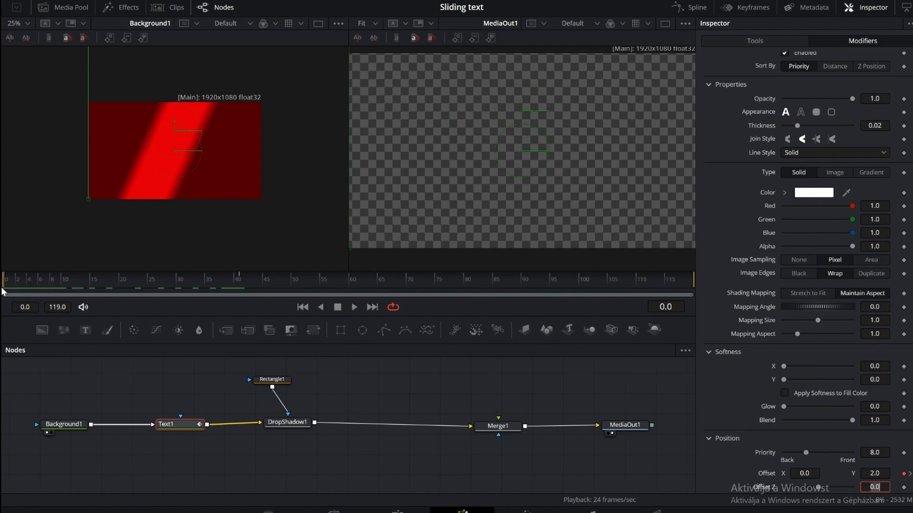
left_click(352, 307)
left_click(353, 307)
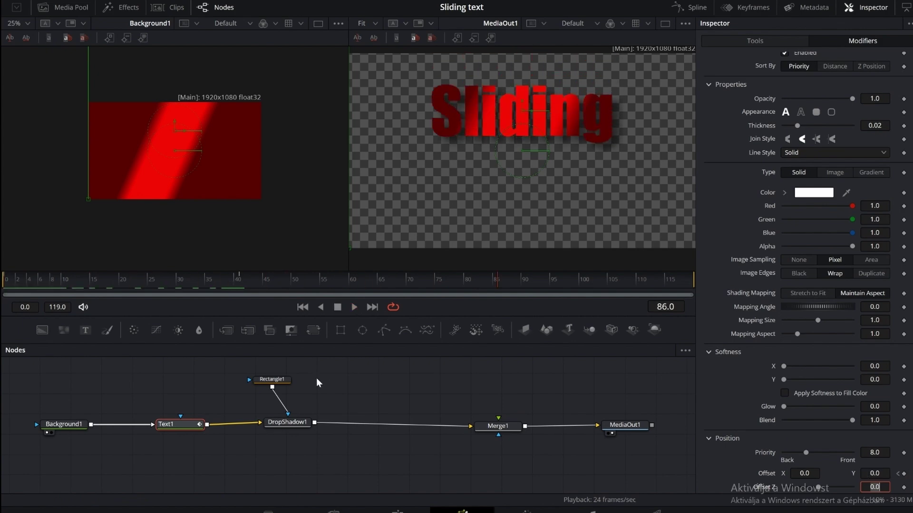
Step: Change DropShadow1's shadow color from black to pure blue
left_click(283, 424)
left_click(779, 163)
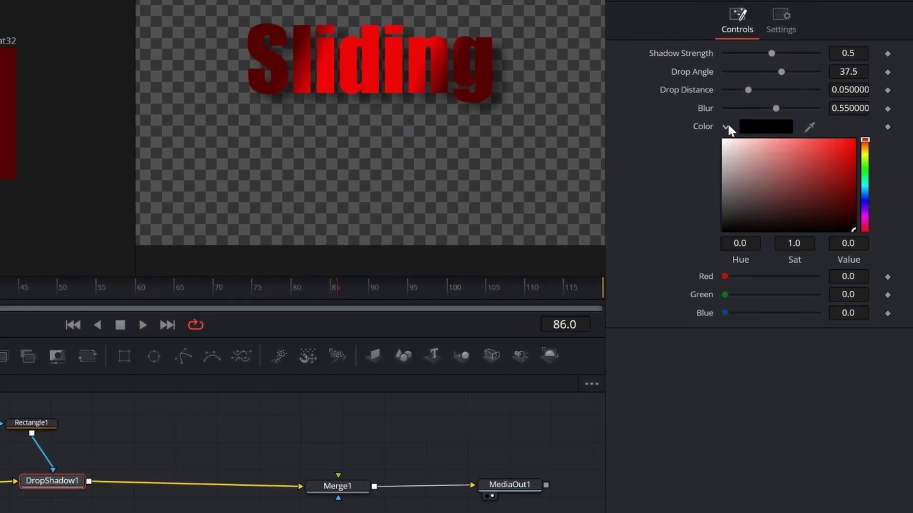
left_click(774, 128)
left_click(187, 206)
left_click(428, 410)
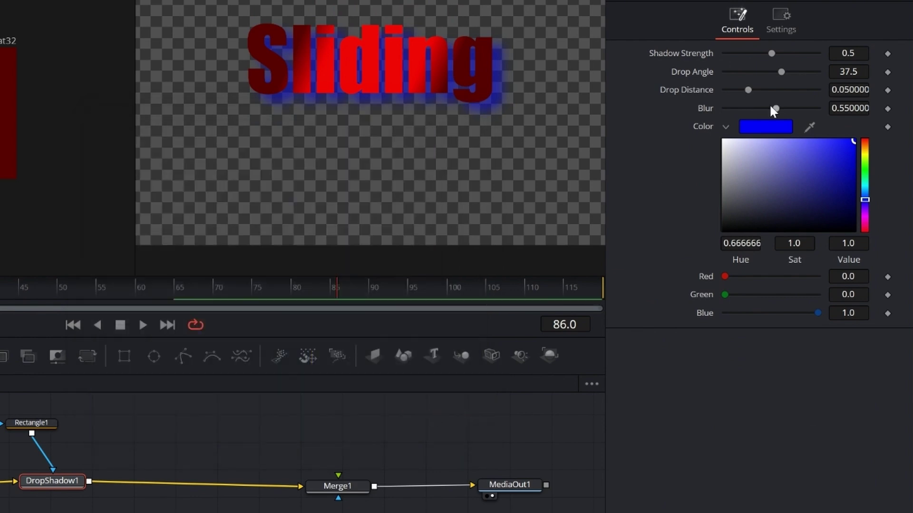
Step: Set the drop shadow's strength to 1.0, angle to 77 and distance to 0, and lighten its blue to a saturation of 0.814
left_click_drag(775, 71, 818, 53)
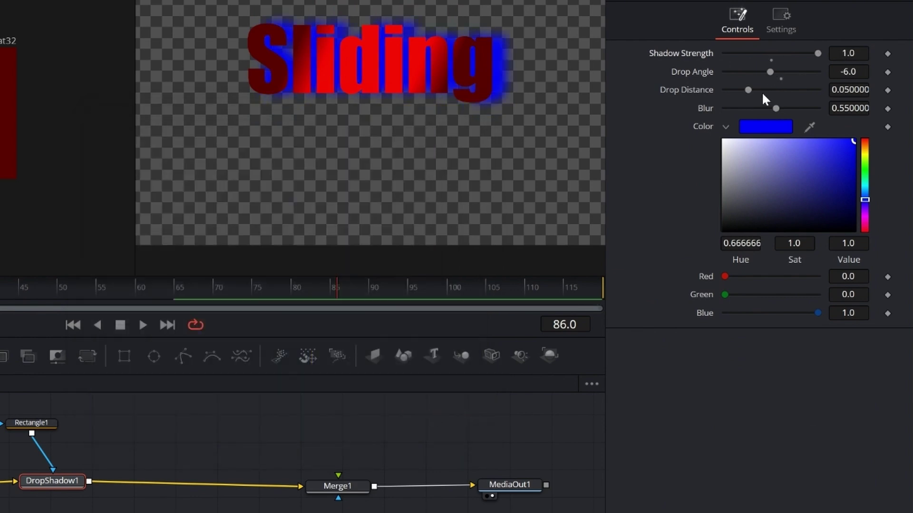
left_click(852, 141)
left_click_drag(852, 141, 829, 141)
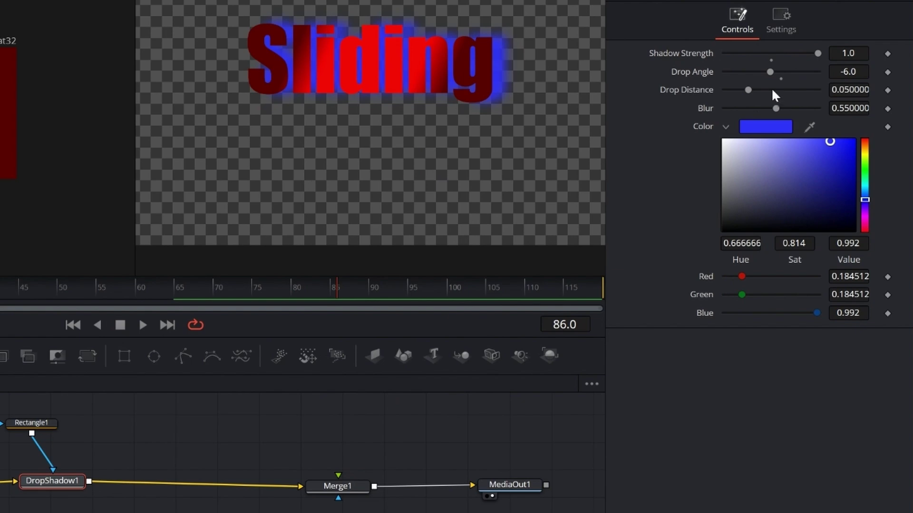
left_click_drag(770, 72, 719, 103)
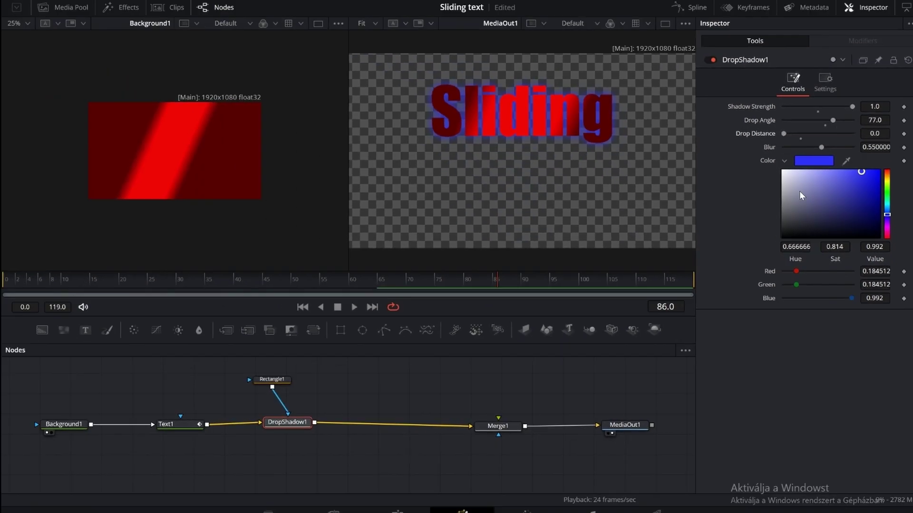
Step: At frame 41, move the Rectangle1 mask off the text's left side and keyframe its center there
left_click(264, 380)
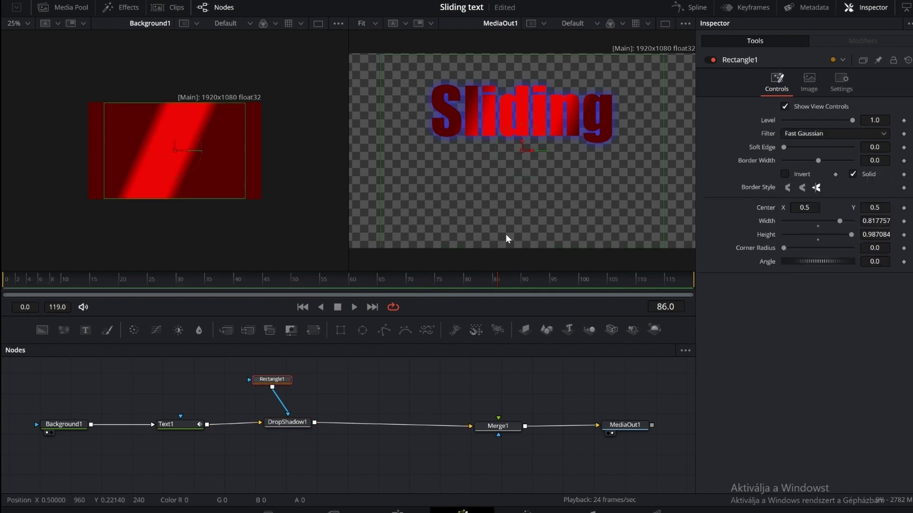
left_click_drag(209, 292, 235, 289)
left_click_drag(523, 150, 287, 144)
left_click(904, 208)
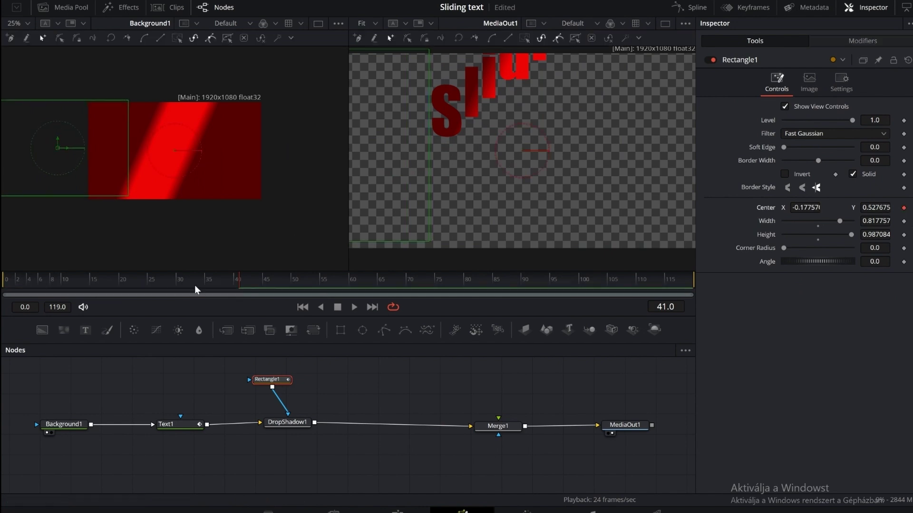
Step: At about frame 83, move the rectangle mask back over the whole text, centered at about X 0.479, Y 0.511, and play the reveal
left_click_drag(238, 281, 480, 281)
left_click_drag(76, 148, 174, 149)
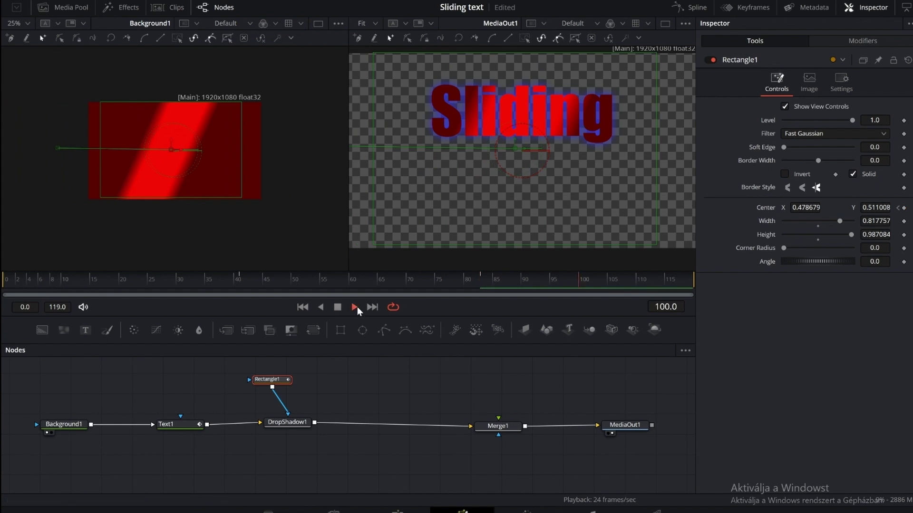
left_click(339, 307)
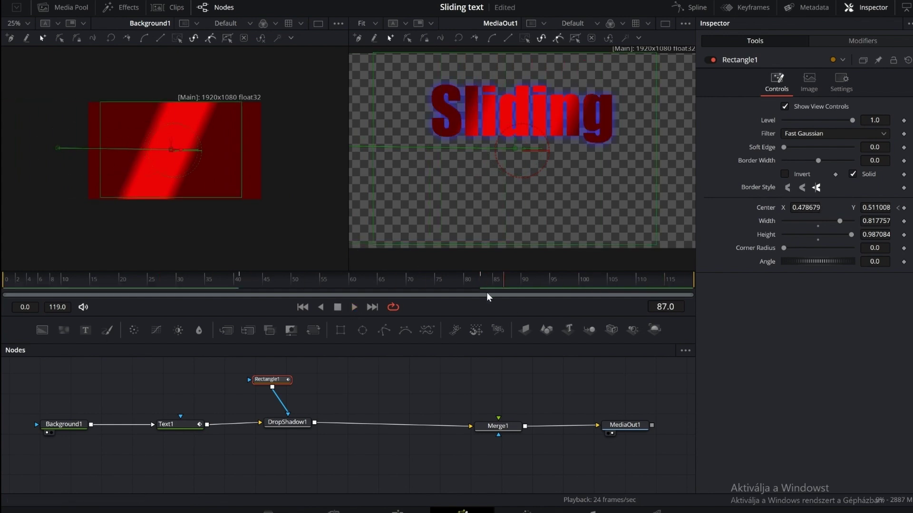
Step: With the mask enlarged to about 1.27 by 1.18, shift its frame 41 center to about X -0.4, Y 0.49 and play the reveal
left_click_drag(487, 296, 239, 285)
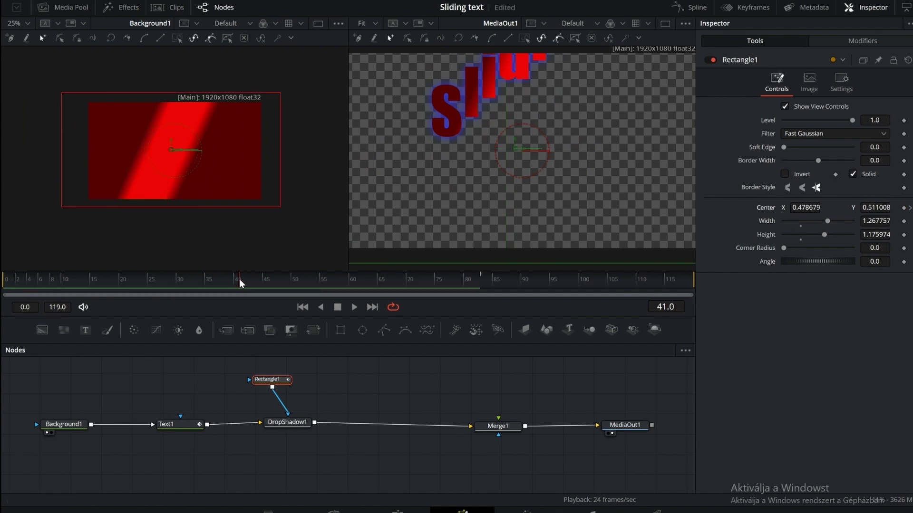
left_click_drag(172, 149, 19, 152)
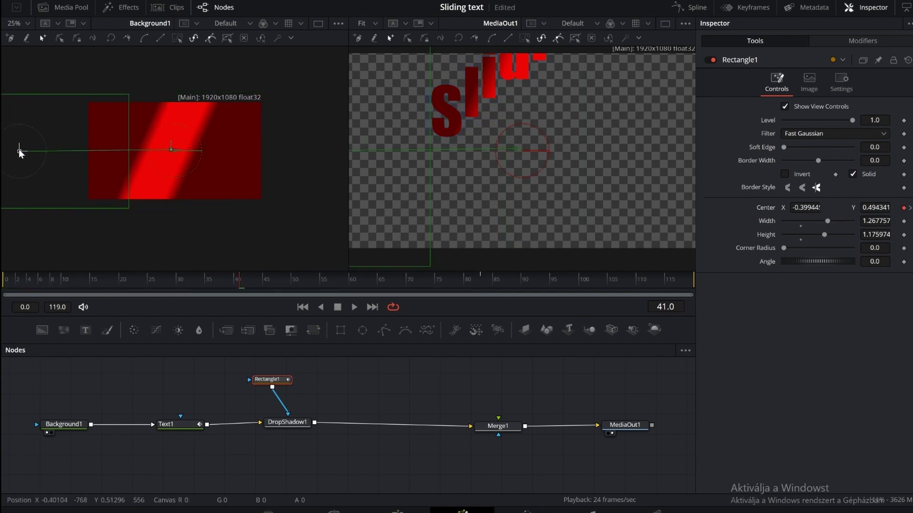
left_click(354, 307)
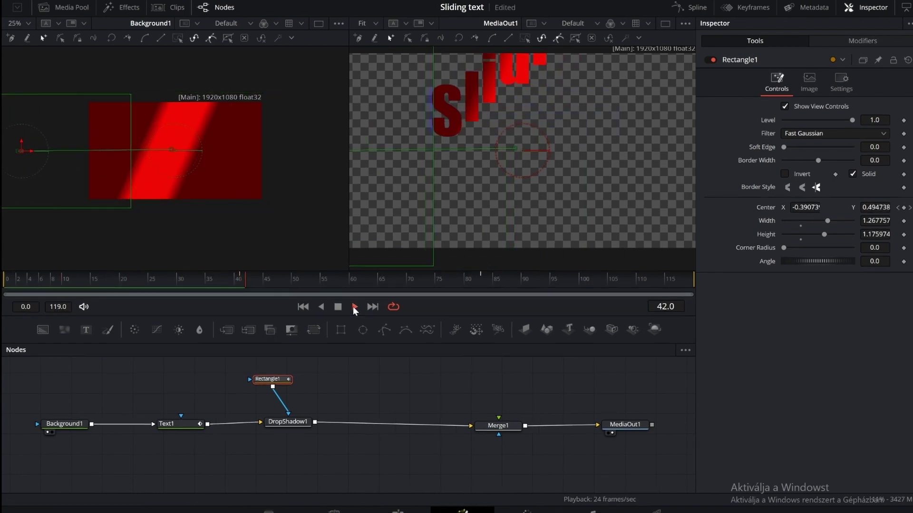
left_click(338, 307)
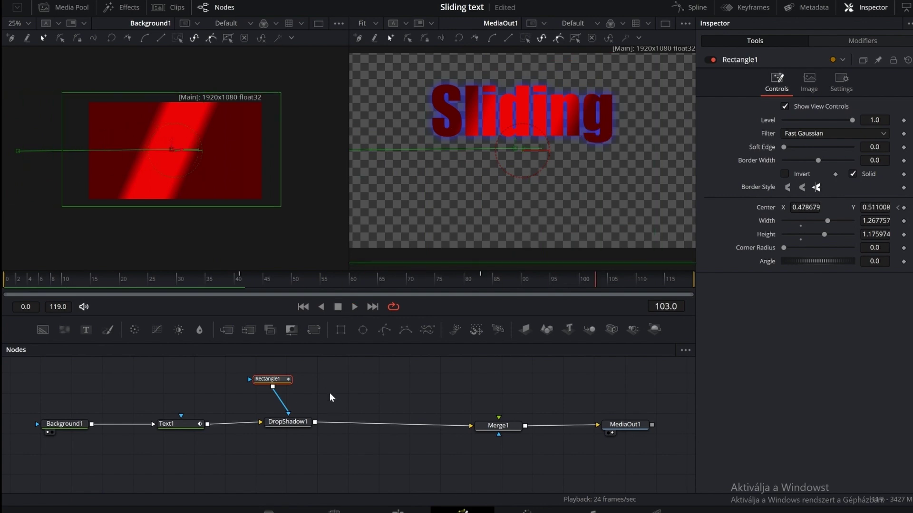
Step: Add a Soft Glow node between DropShadow1 and Merge1
left_click(293, 423)
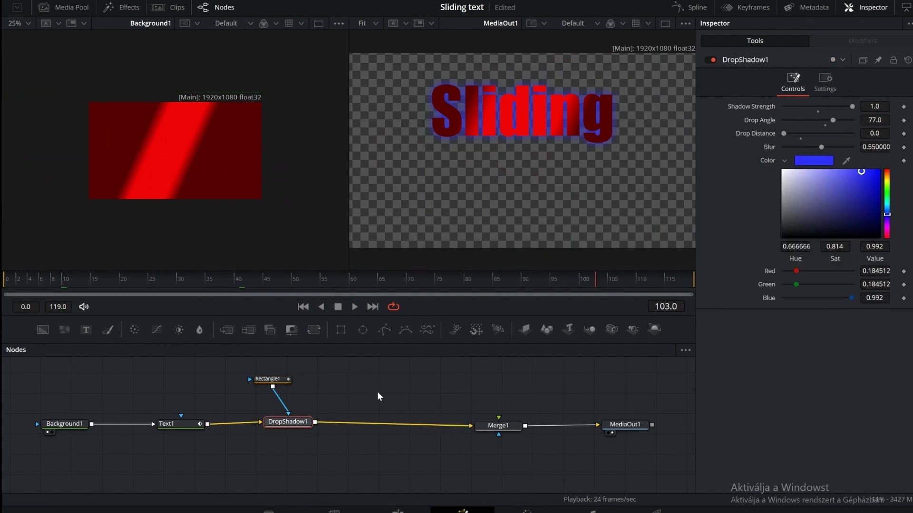
key("shift+space")
type("sof")
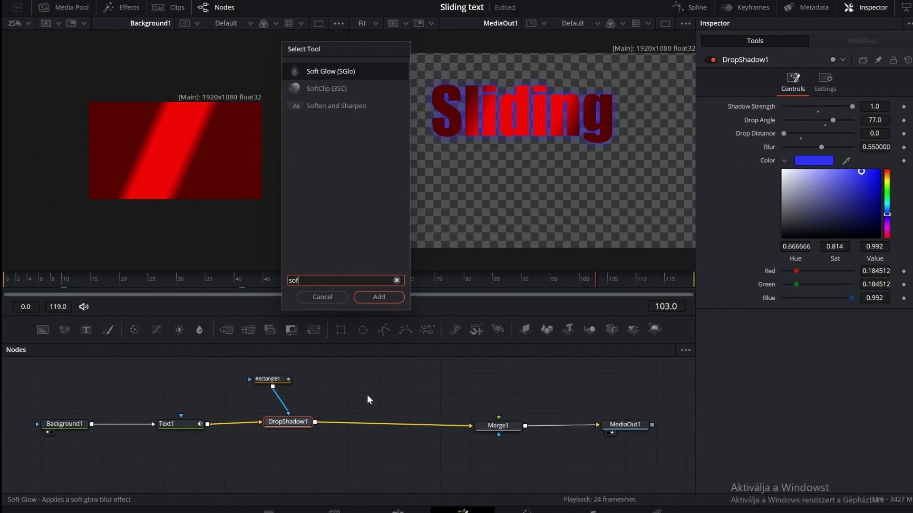
left_click(340, 71)
left_click(375, 297)
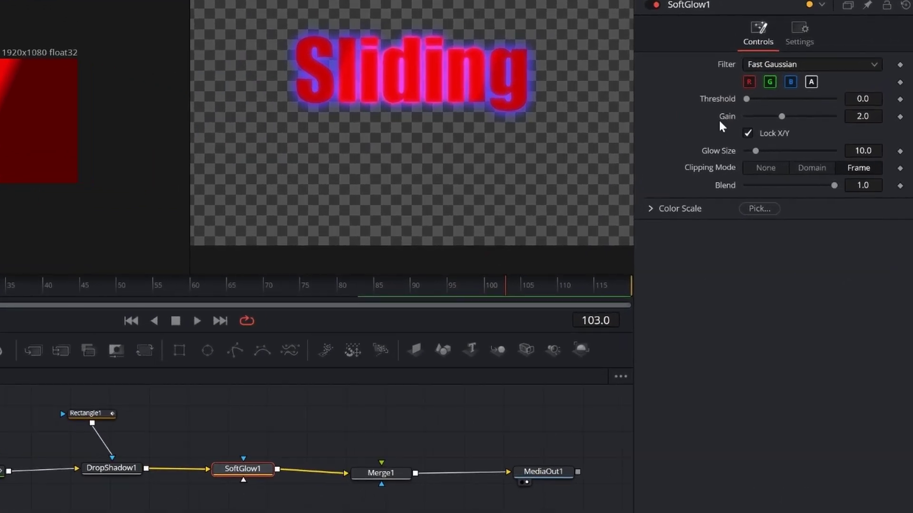
Step: Set the soft glow's threshold to 0.126, gain to 0.866 and glow size to 21.3, and scrub through the animation
left_click_drag(782, 116, 757, 102)
left_click_drag(756, 151, 765, 153)
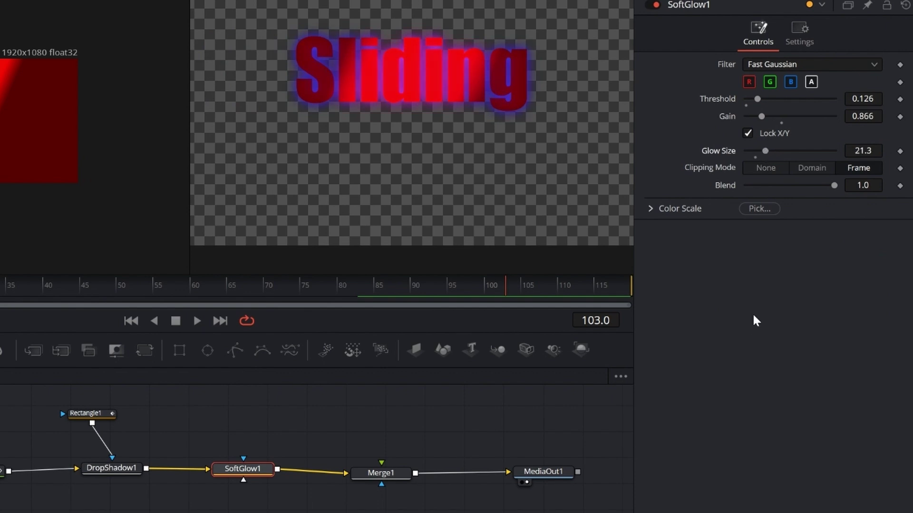
left_click_drag(506, 296, 246, 295)
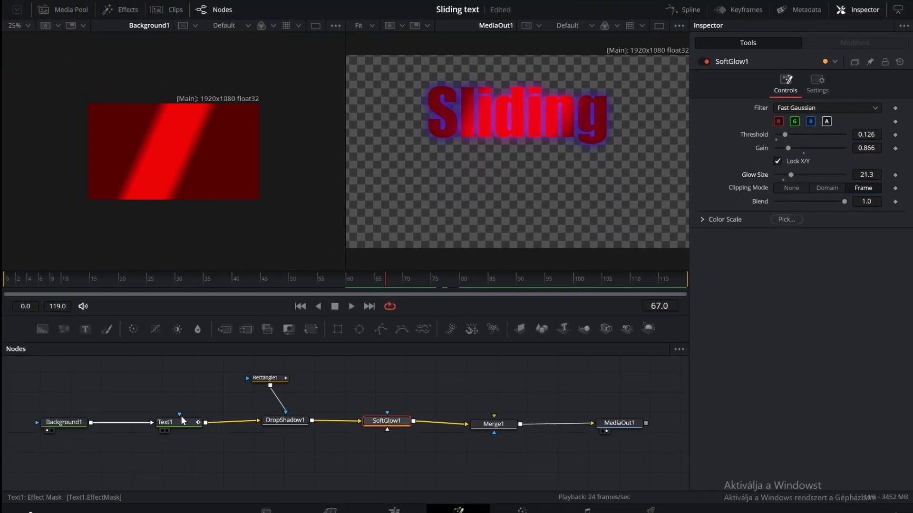
Step: Enable shading element 3, the Black Shadow, on the Text1 node
left_click(0, 470)
left_click(825, 119)
left_click(807, 150)
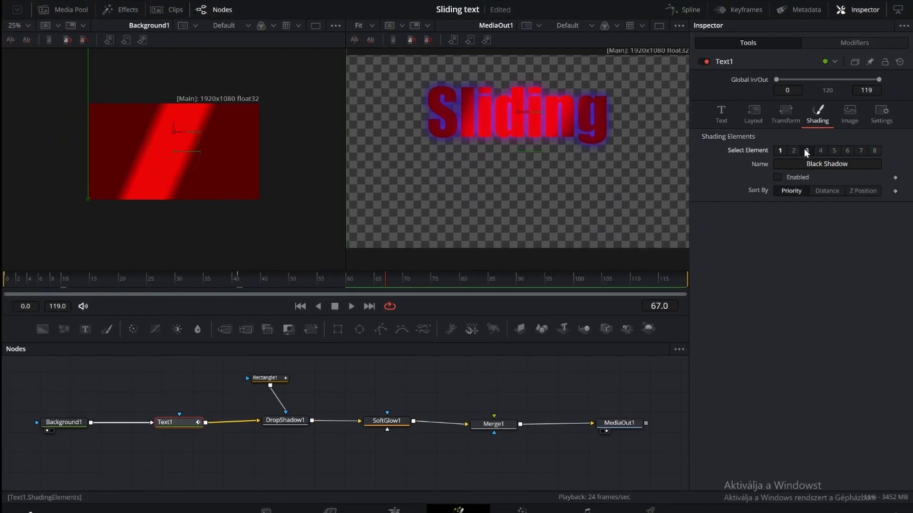
left_click(778, 176)
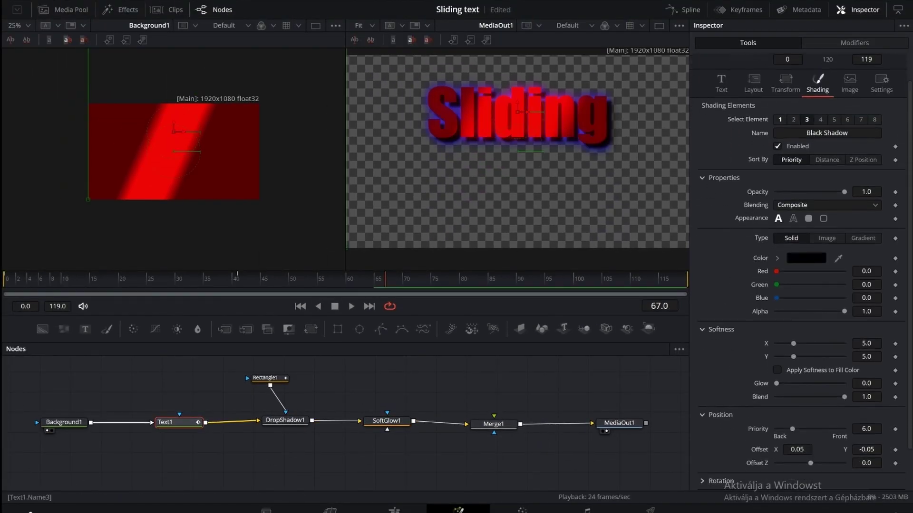
Step: Switch the Black Shadow element to a gradient fill and set its starting color to blue
scroll(892, 190, "down", 3)
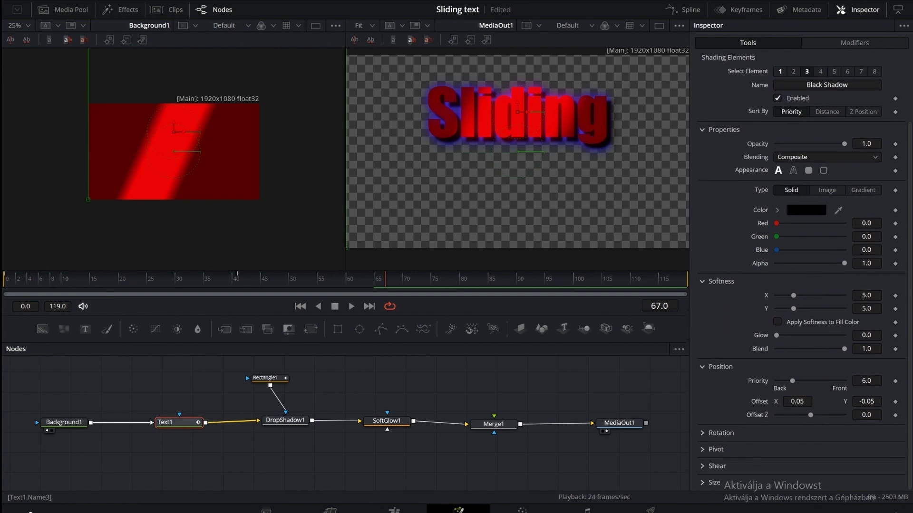
left_click(863, 190)
left_click(806, 241)
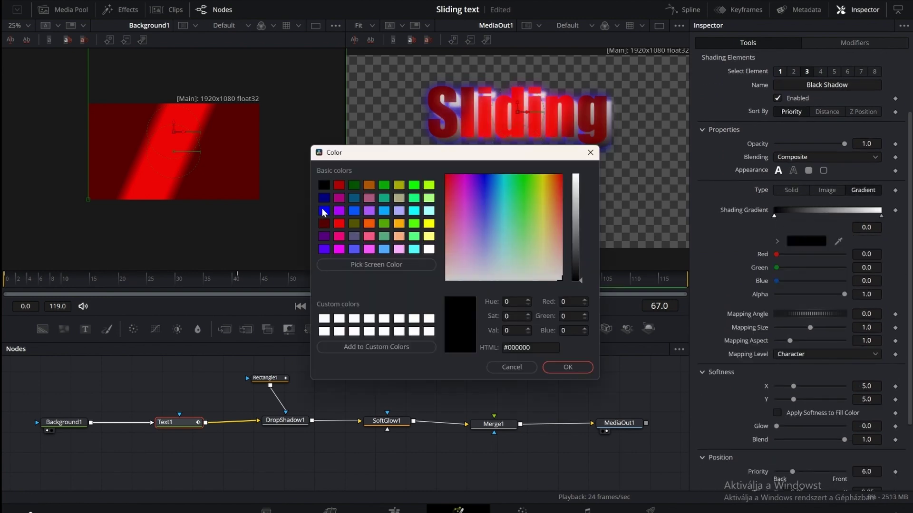
left_click(381, 226)
left_click(571, 369)
Step: Set the shadow element's X and Y offset to 0 and its X and Y softness to 20
scroll(900, 281, "down", 3)
left_click(877, 402)
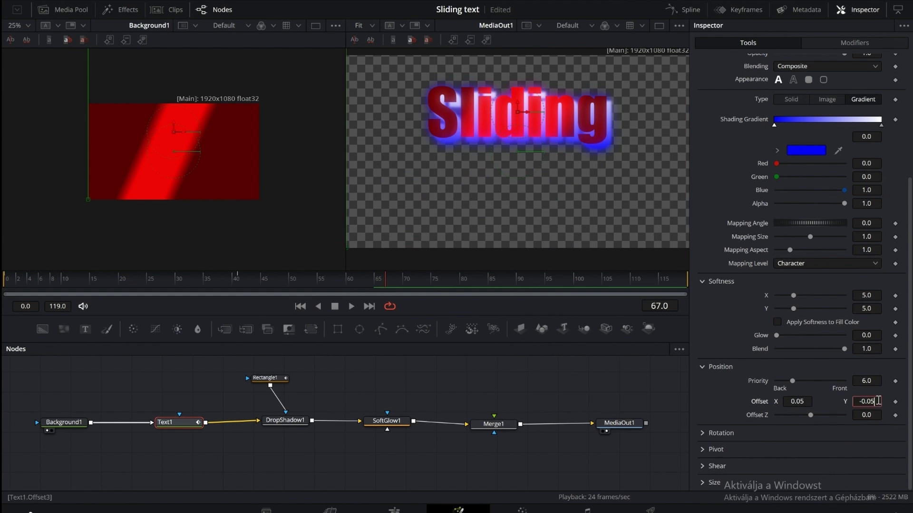
type("-0.05")
key("Tab")
left_click(871, 401)
type("0")
key("Tab")
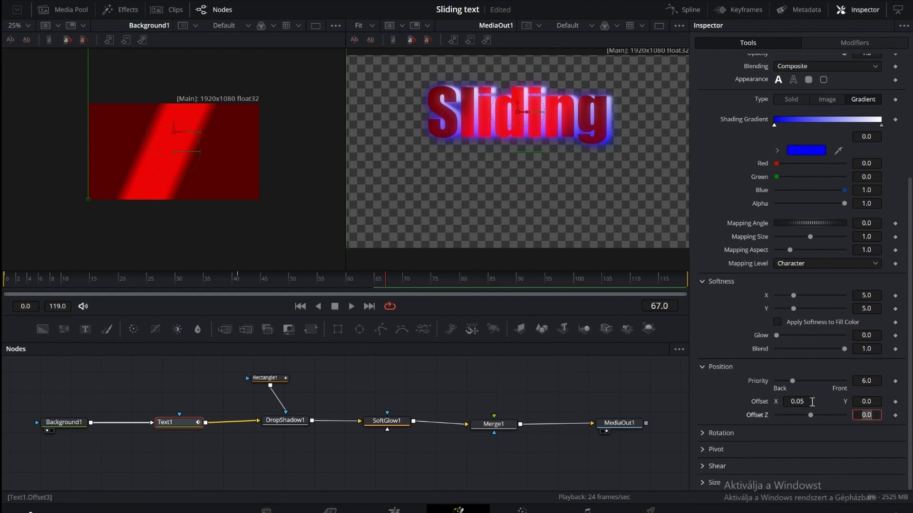
left_click(804, 402)
key("Tab")
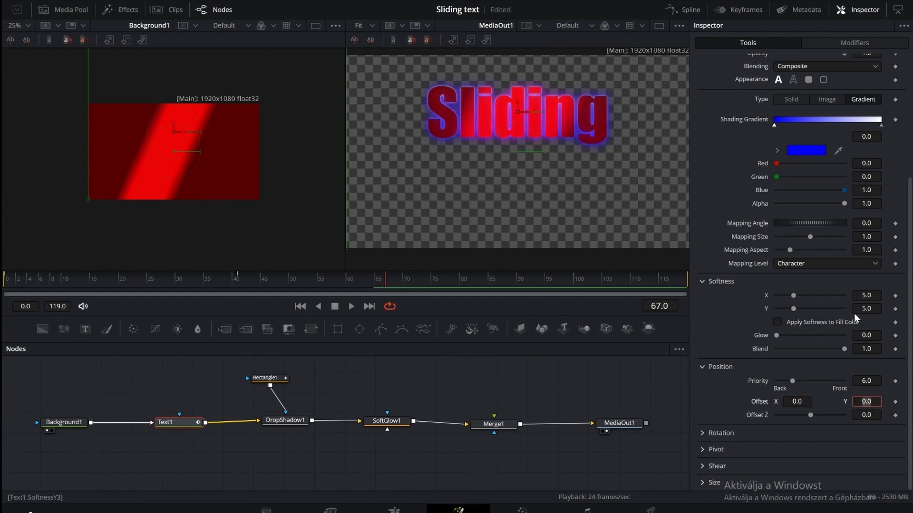
left_click_drag(792, 295, 855, 301)
left_click_drag(795, 309, 849, 318)
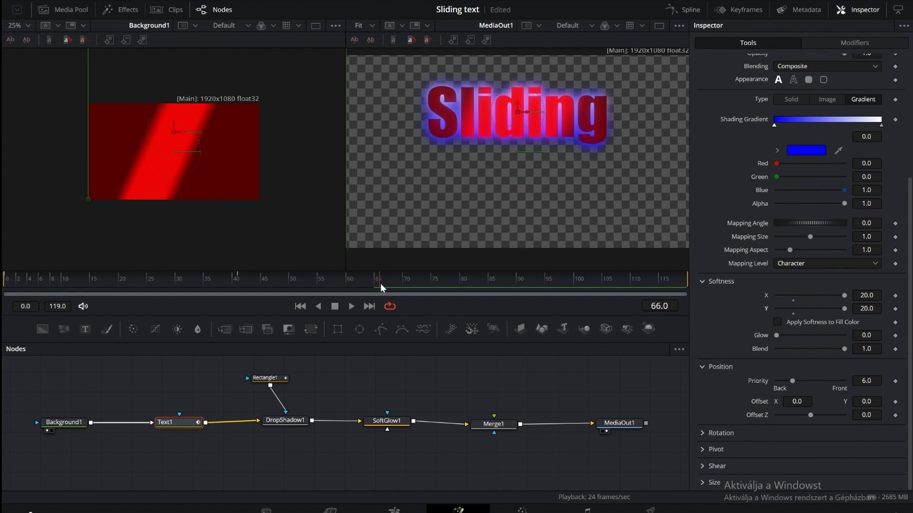
Step: Keyframe the shadow element's opacity at 0.811 on frame 65 and at its minimum on frame 63, and play the fade-in
scroll(798, 238, "up", 4)
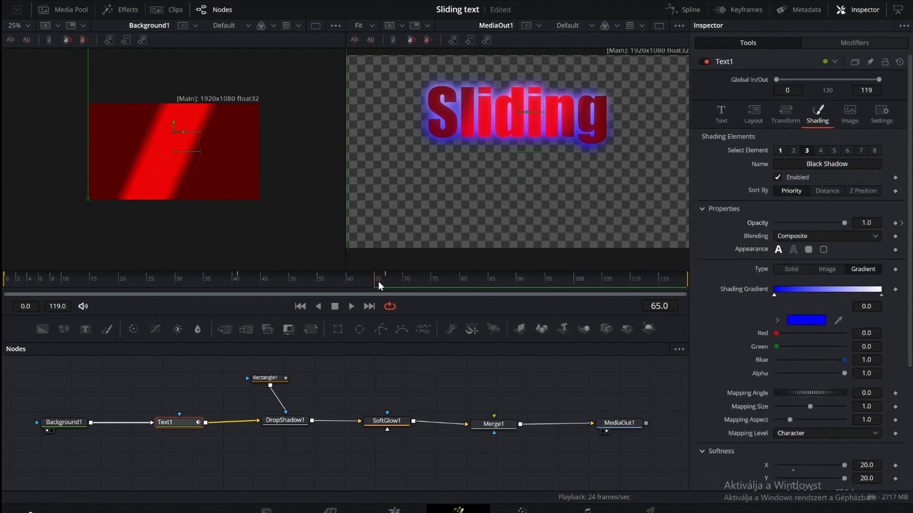
left_click(896, 223)
left_click_drag(838, 224, 832, 226)
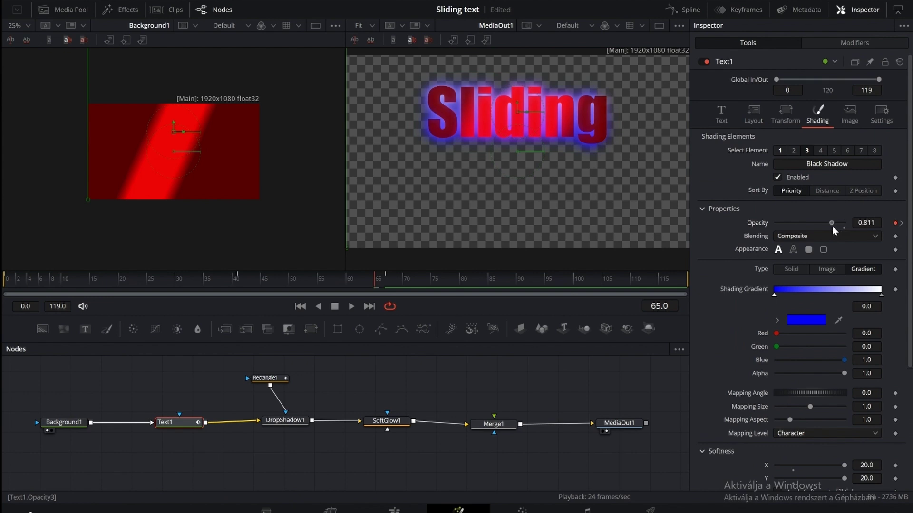
mouse_move(374, 285)
left_mouse_down()
mouse_move(346, 283)
mouse_move(366, 281)
left_mouse_up()
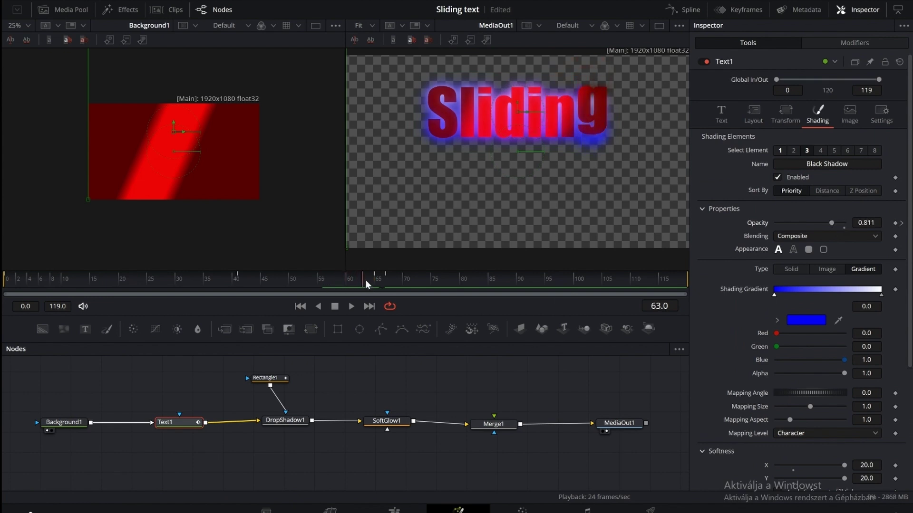
left_click_drag(834, 223, 766, 232)
left_click(353, 307)
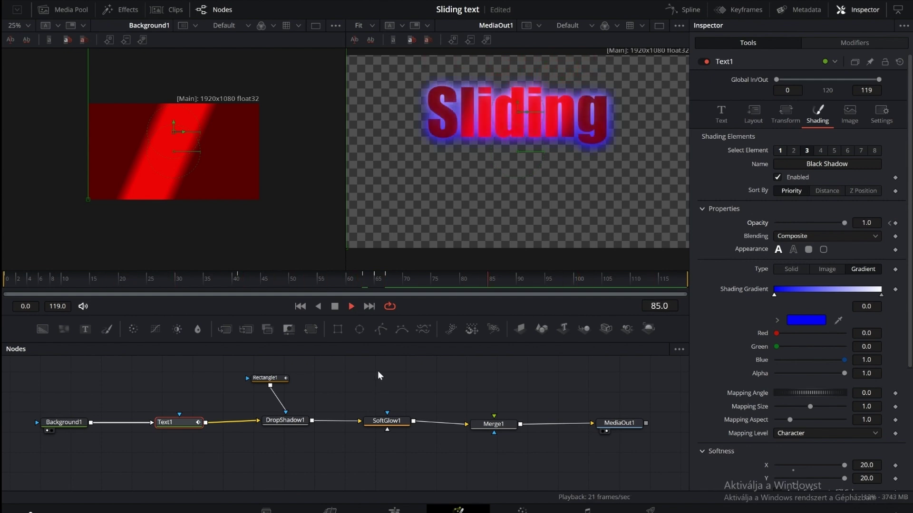
Step: Duplicate the Background1, Text1, Rectangle1, DropShadow1 and SoftGlow1 nodes and arrange the copied chain below the original
left_click_drag(22, 394, 288, 390)
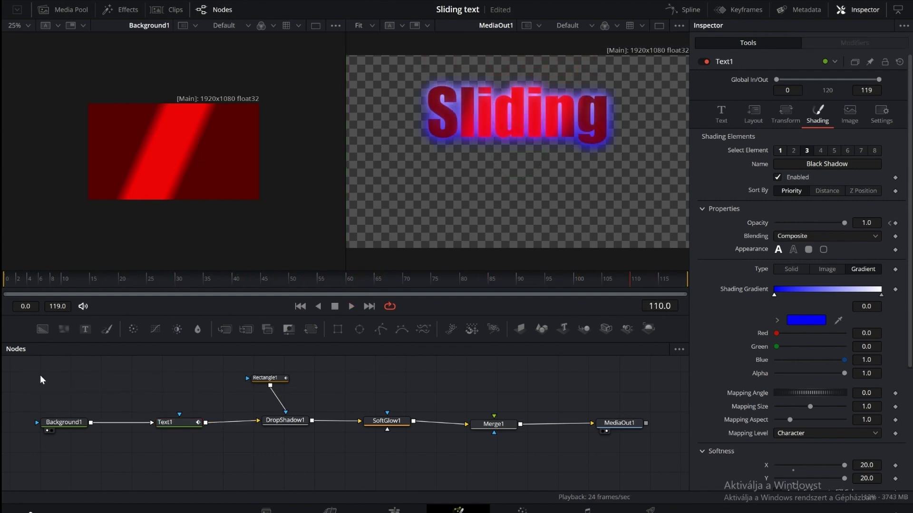
left_click_drag(35, 368, 452, 399)
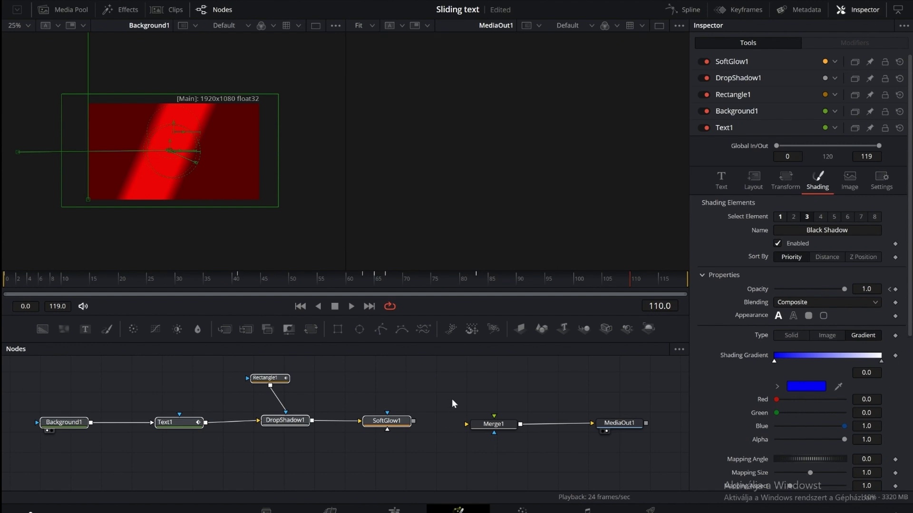
key("ctrl+c")
key("ctrl+v")
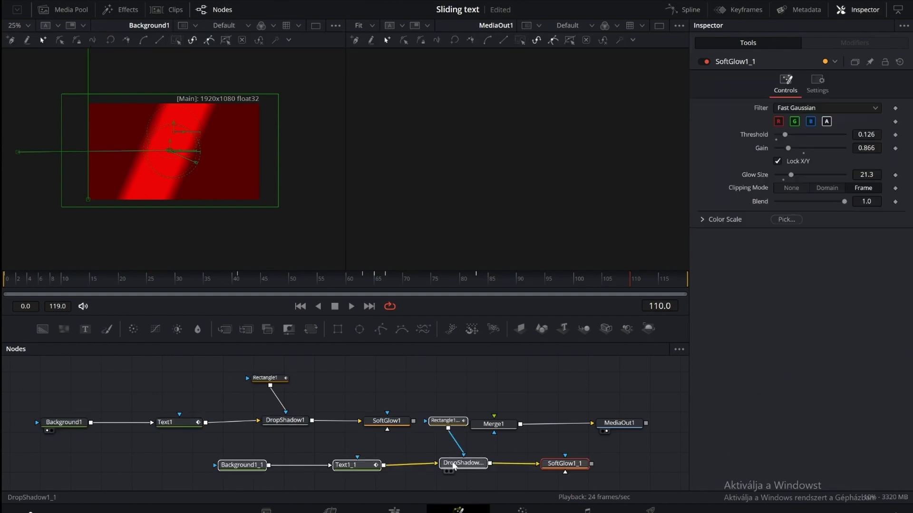
left_click_drag(451, 462, 269, 476)
left_click_drag(264, 432, 277, 446)
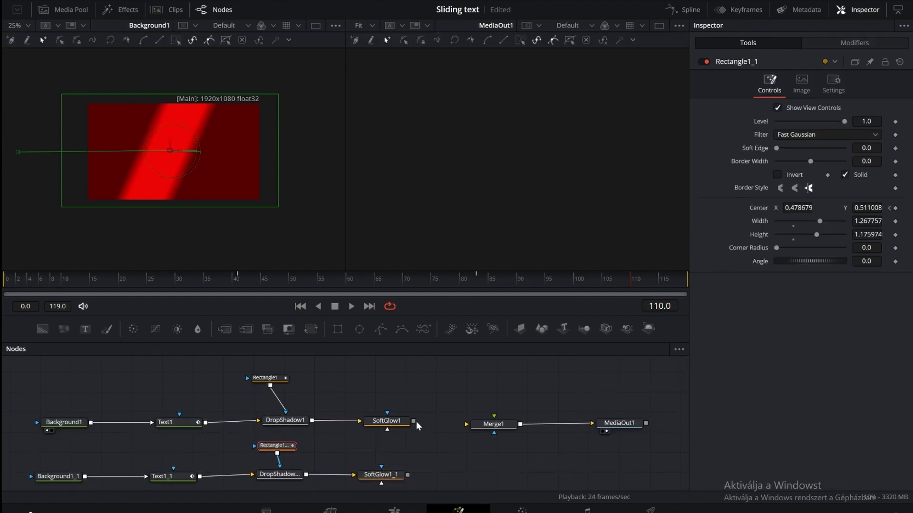
Step: Reconnect SoftGlow1 to Merge1's background, connect the copied SoftGlow1_1 as its foreground, and select the copied Text1_1 node
left_click_drag(414, 421, 466, 424)
left_click_drag(407, 475, 495, 433)
left_click(162, 476)
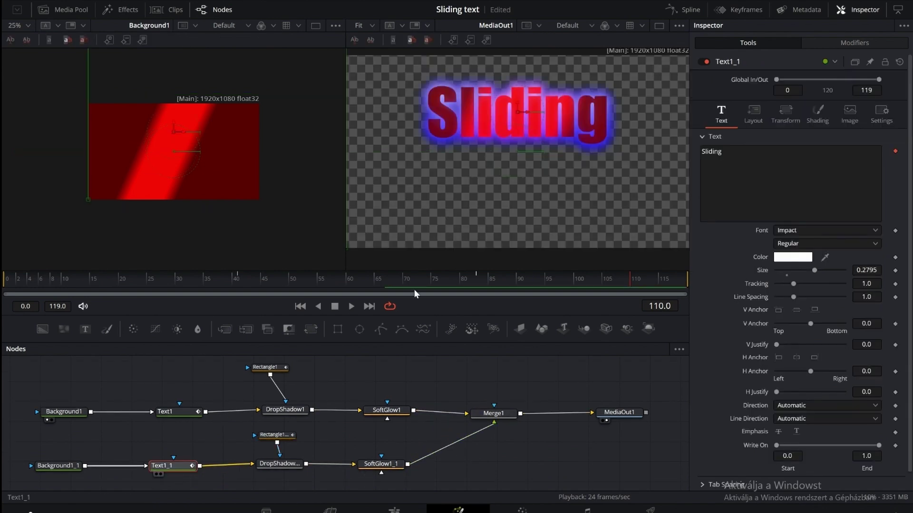
Step: Move the Text1_1 text directly below the original word and change its wording to "Text Effect"
left_click_drag(519, 116, 518, 159)
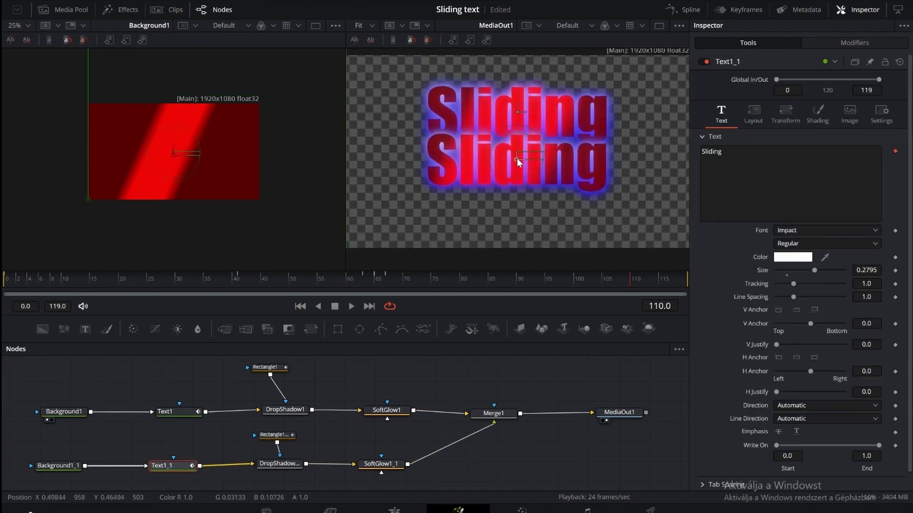
left_click(709, 154)
key("BackSpace")
key("BackSpace")
key("BackSpace")
key("BackSpace")
key("BackSpace")
key("BackSpace")
key("BackSpace")
type("te")
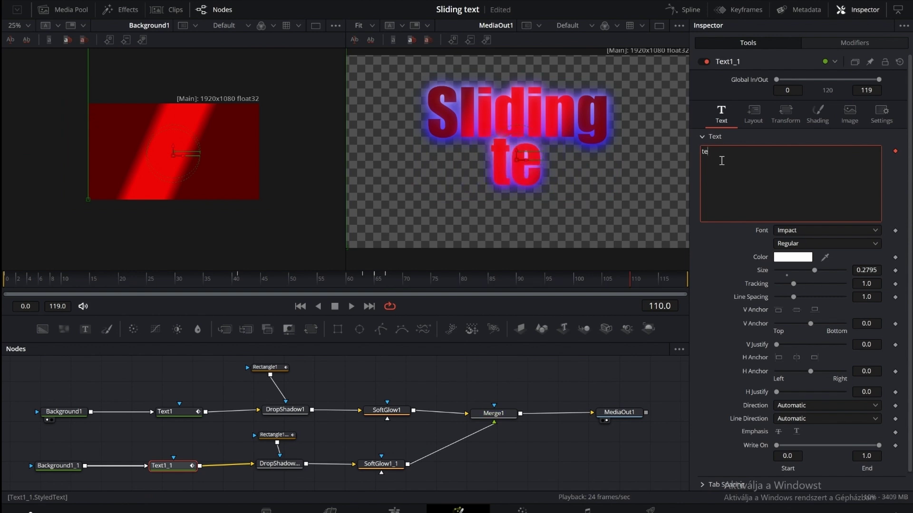
key("BackSpace")
key("BackSpace")
type("Text Effect")
Step: Set the "Text Effect" text's font to Bernard MT Condensed and its size to 0.2126
left_click(819, 232)
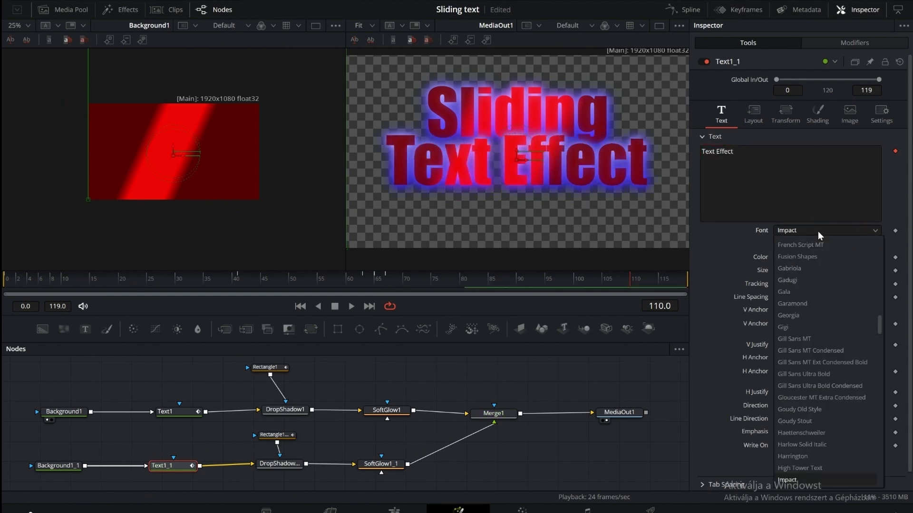
left_click(811, 327)
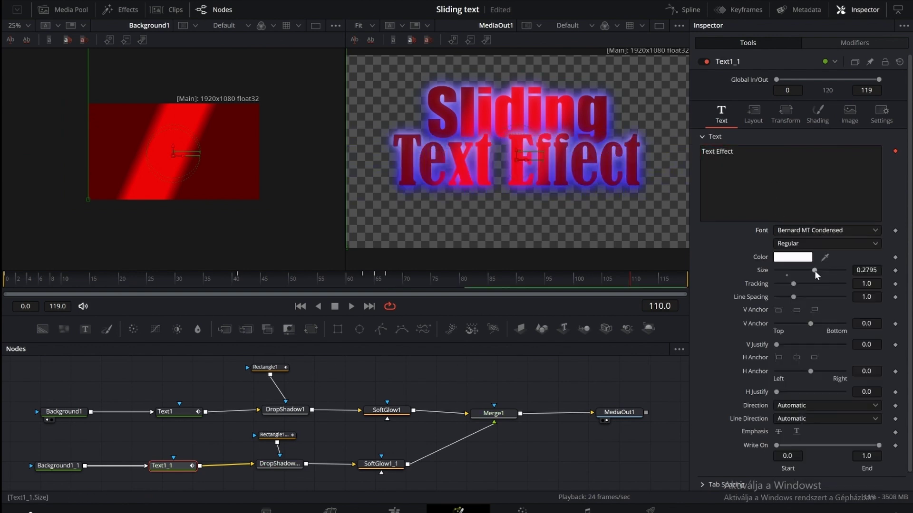
left_click_drag(814, 272, 807, 276)
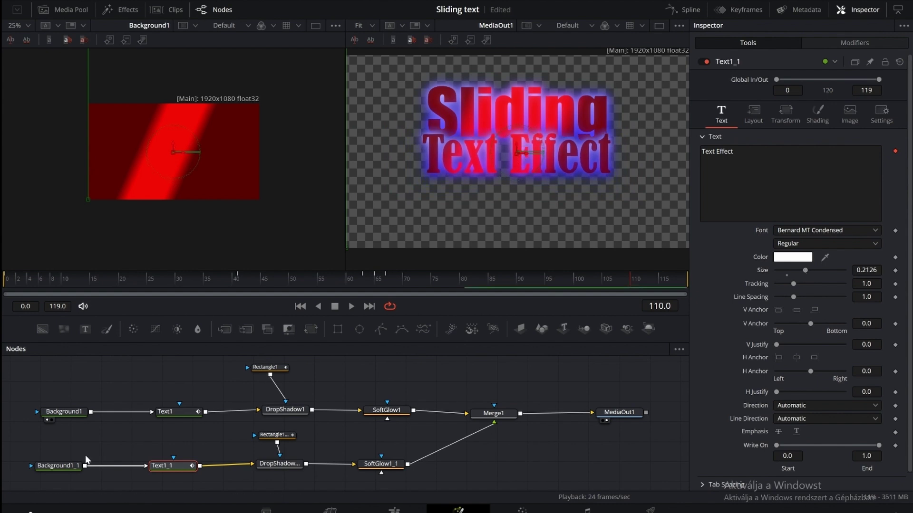
Step: Recolour the Background1_1 gradient, making the first stop white and the second stop black
left_click(57, 466)
left_click(814, 244)
left_click(429, 249)
left_click(568, 367)
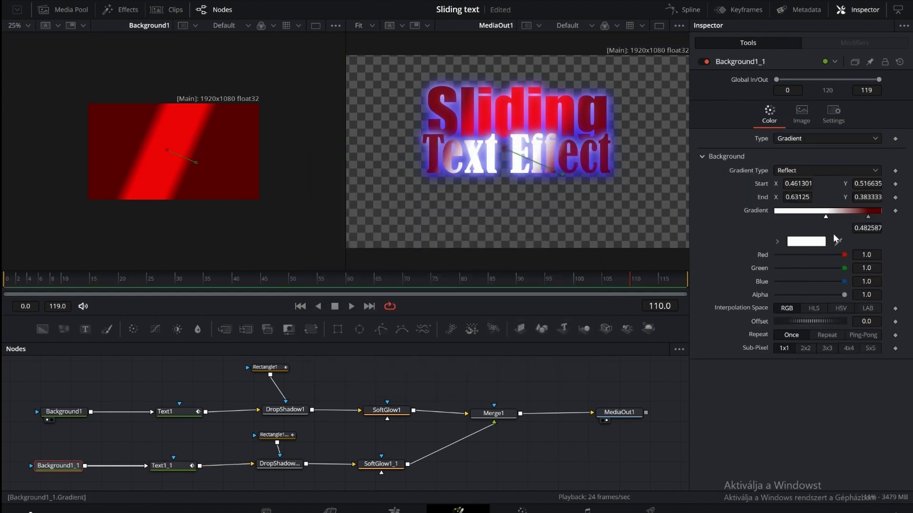
left_click(868, 217)
left_click(806, 242)
left_click(323, 185)
left_click(567, 367)
Step: Move the black stop to about 0.99 and the white stop to about 0.597, and centre the Background1_1 gradient in the frame
left_click_drag(869, 216, 881, 217)
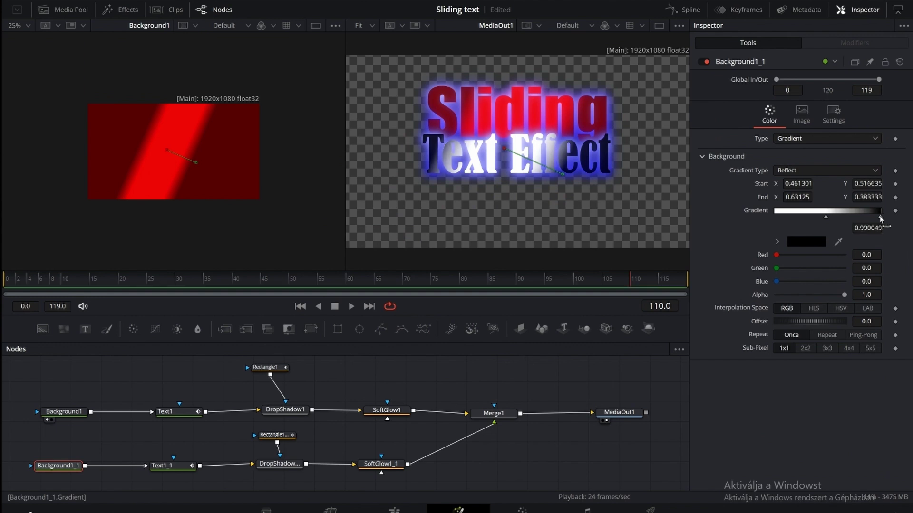
left_click_drag(826, 217, 838, 218)
key("1")
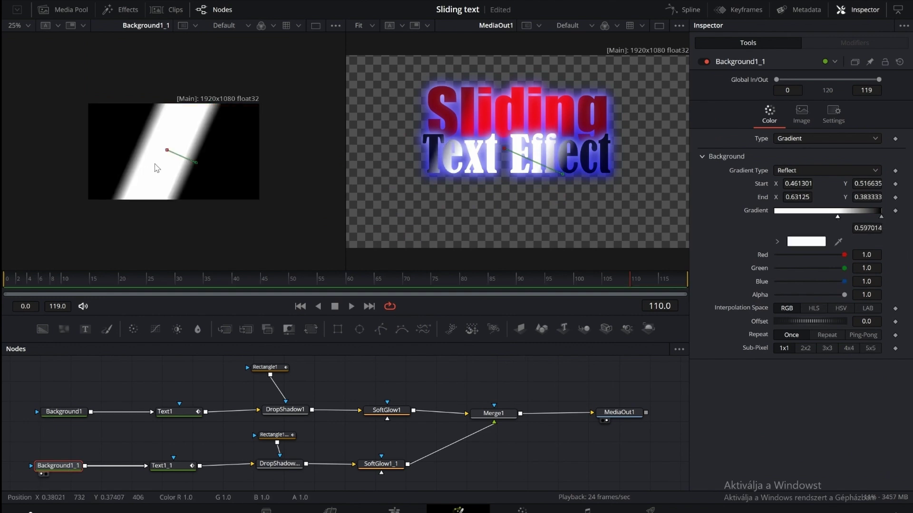
left_click_drag(172, 153, 204, 167)
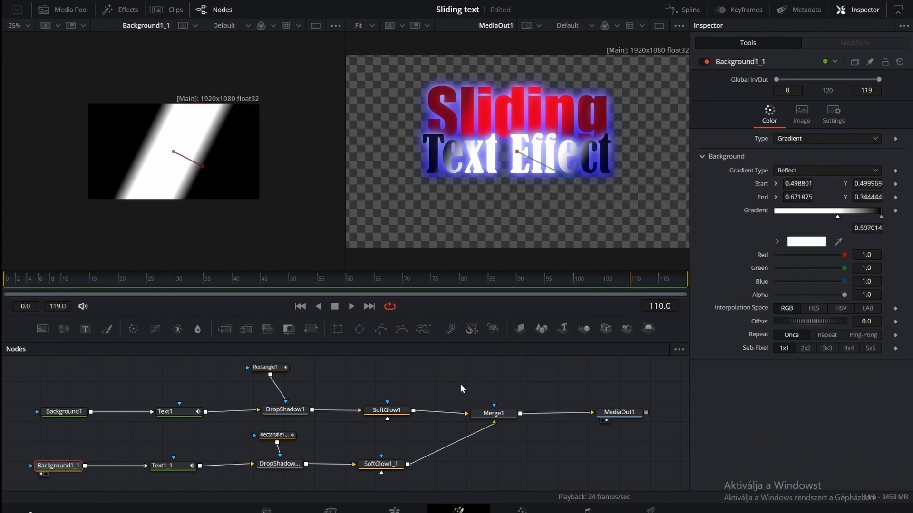
Step: Set Text1_1's follower shading Y offset to -2 on frame 0 so the letters slide in from below, and play the animation
left_click(169, 466)
scroll(803, 285, "down", 1)
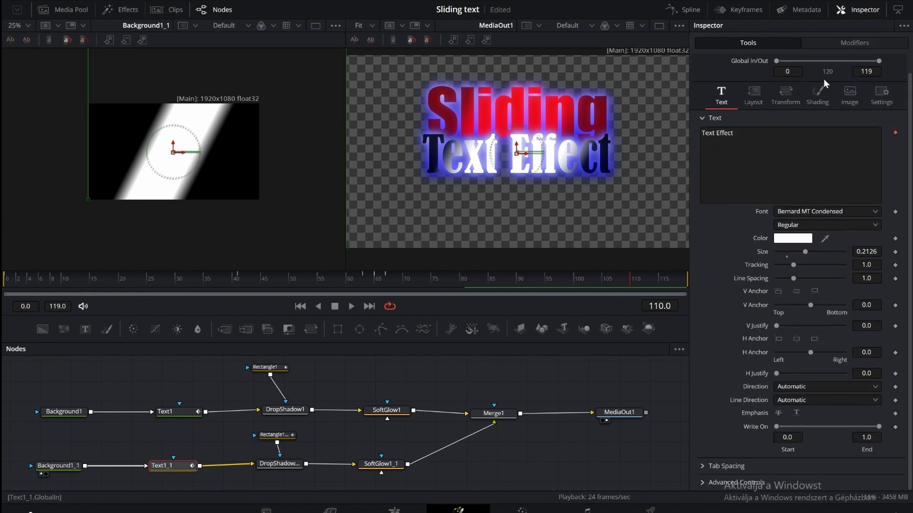
left_click(841, 44)
left_click(806, 81)
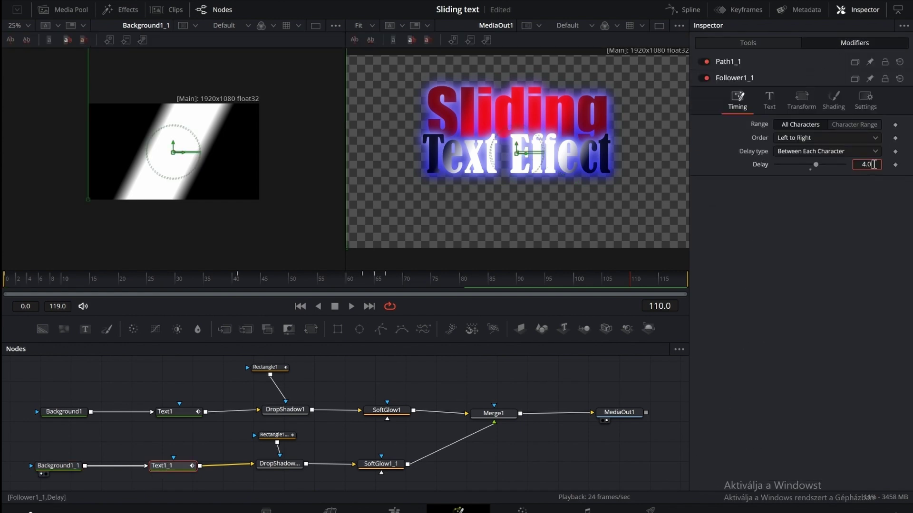
left_click(834, 102)
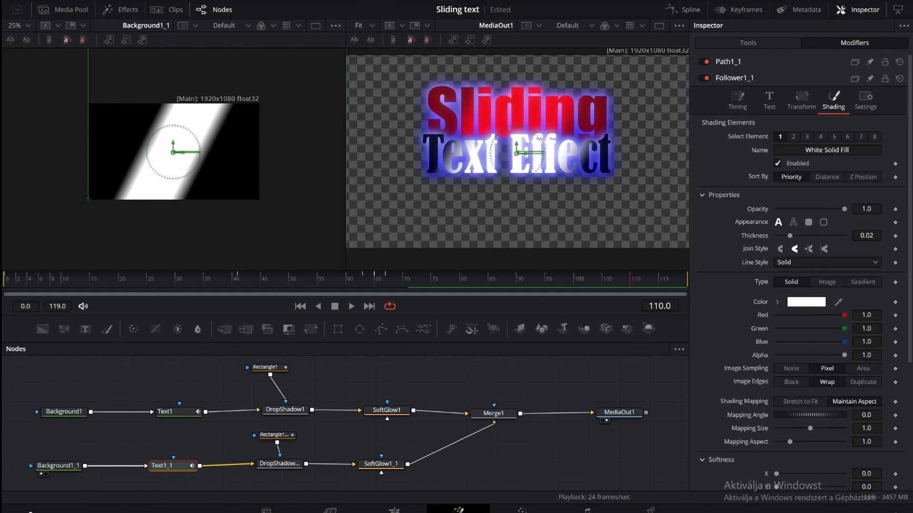
scroll(803, 238, "down", 4)
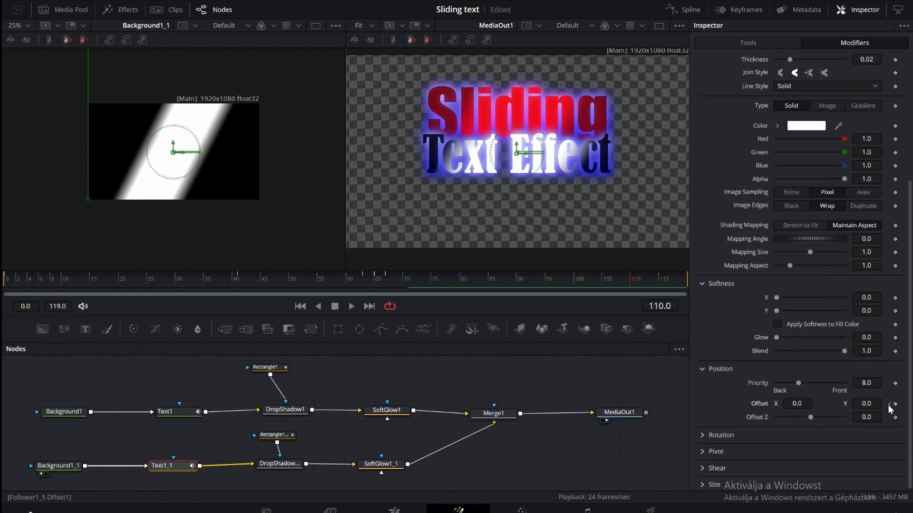
key("Home")
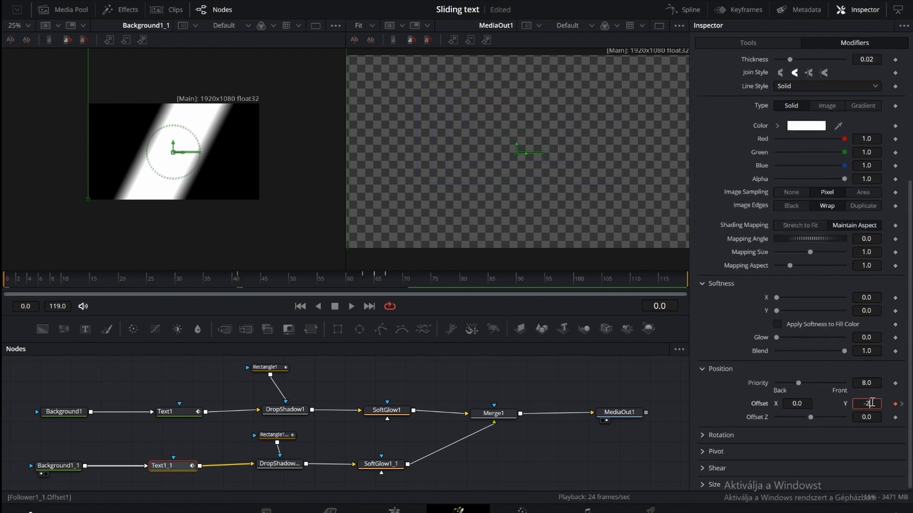
key("Tab")
left_click(352, 305)
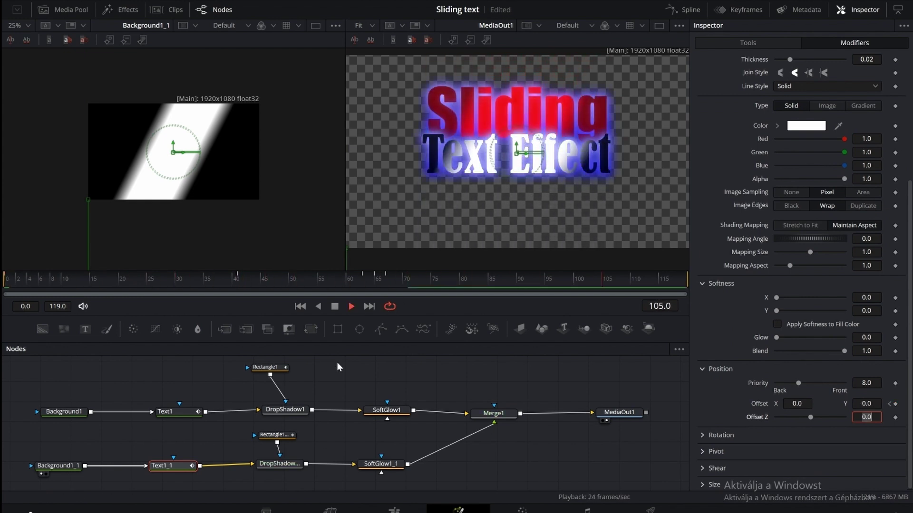
Step: Check the copied rectangle mask's motion path on frame 41 and play the animation again
left_click(334, 306)
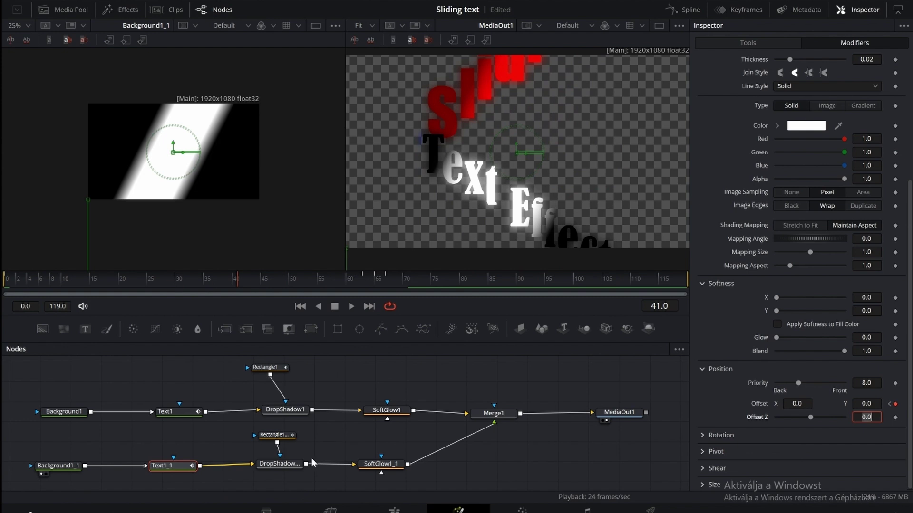
left_click(279, 438)
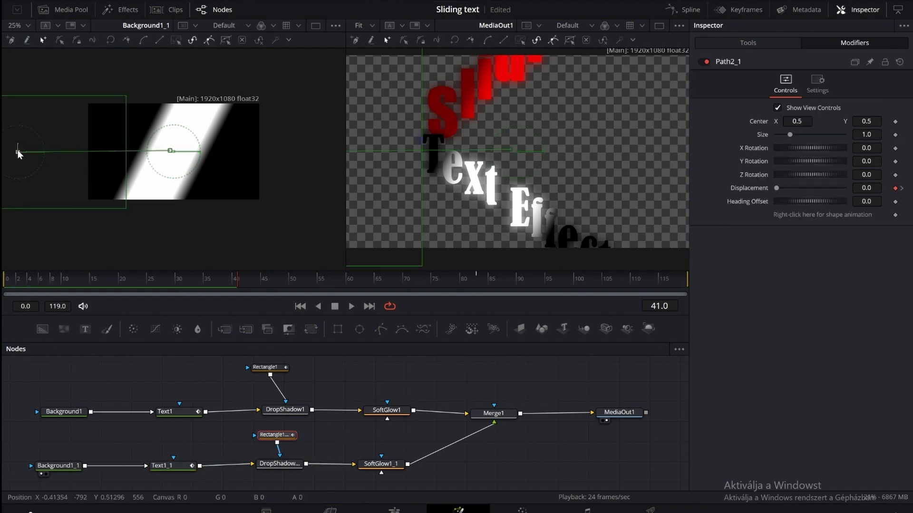
left_click(352, 307)
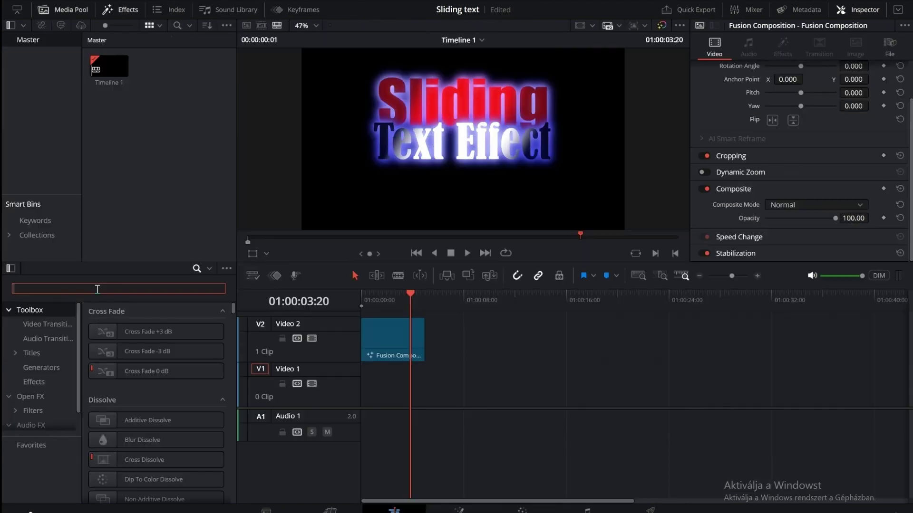
Step: Search the effects for "hex" and place the Hexagon Glow generator on Video 1 beneath the Fusion composition
type("h")
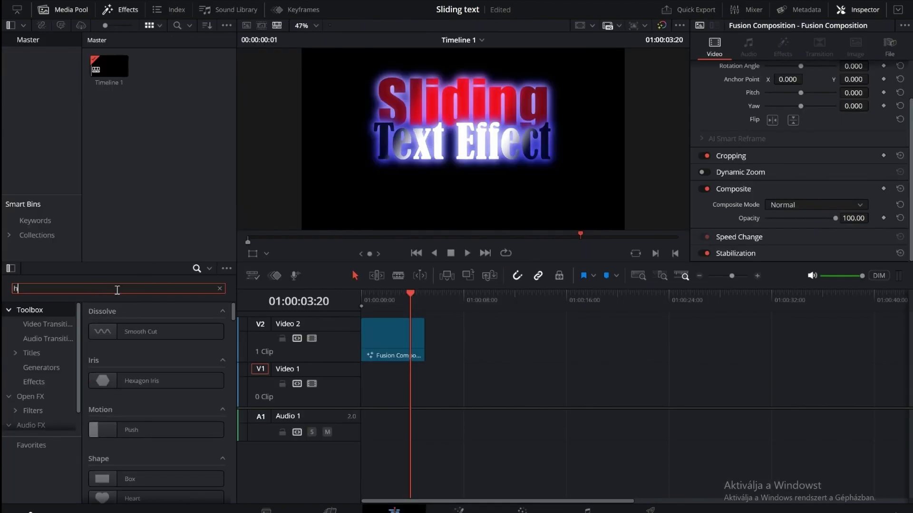
type("ex")
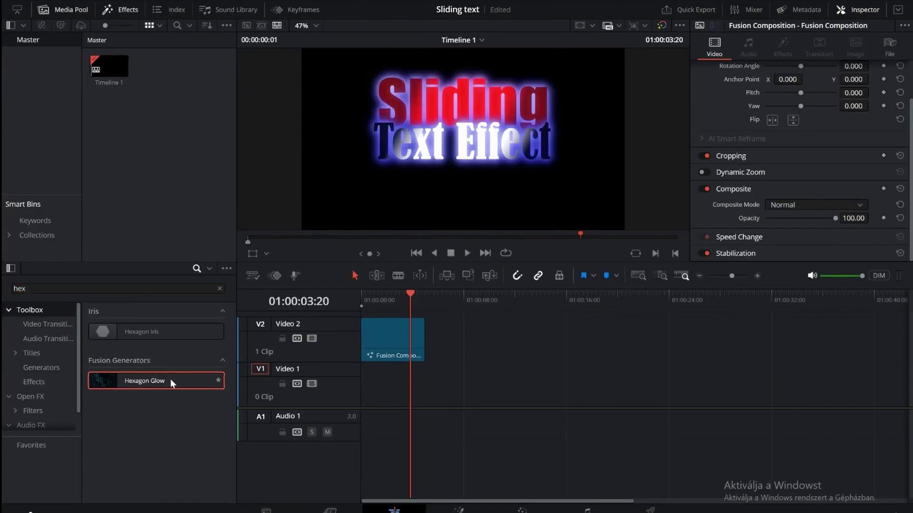
left_click_drag(142, 384, 395, 385)
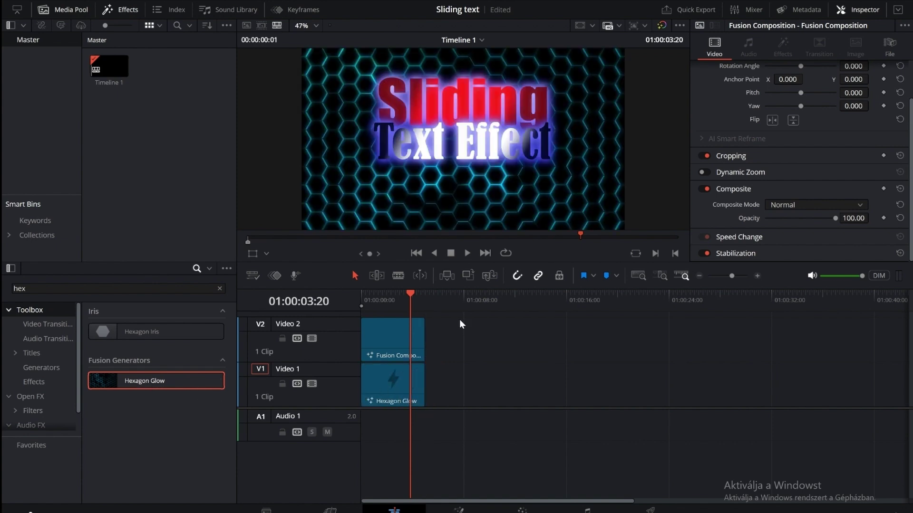
Step: Set the Hexagon Glow clip's Seethe Rate to 0.504 and its Light 1 color to pure blue
left_click(400, 397)
left_click_drag(786, 189, 812, 188)
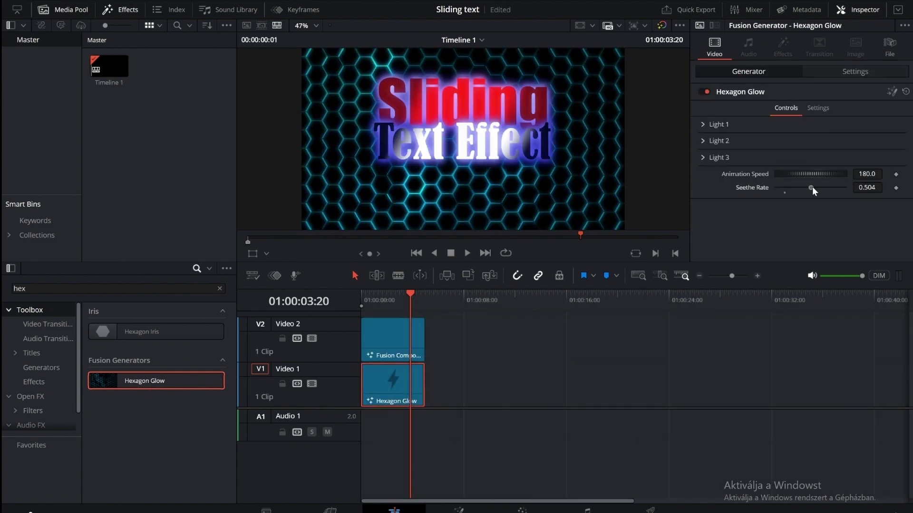
left_click(708, 130)
left_click(808, 138)
left_click(387, 241)
left_click(568, 367)
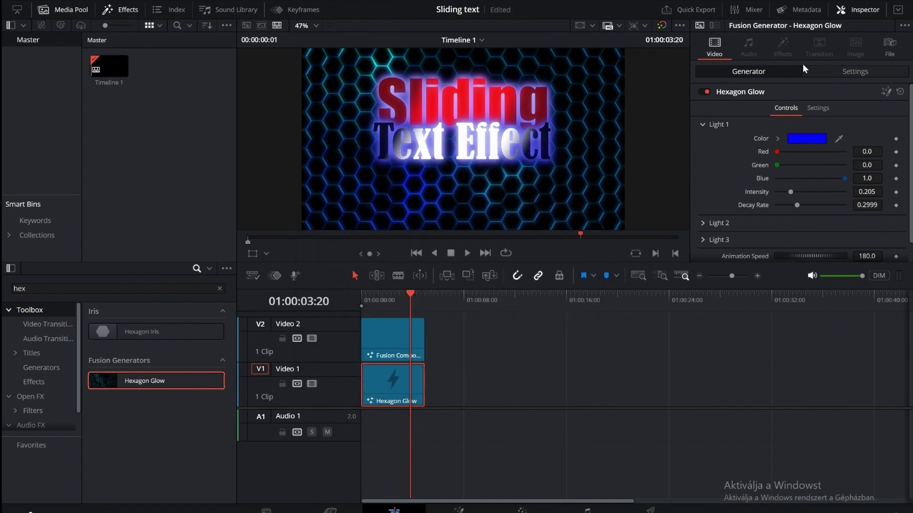
Step: Set the Hexagon Glow clip's zoom to 1.580 and pitch to 0.424, and play the timeline from the start
left_click(855, 71)
left_click_drag(802, 117, 816, 107)
scroll(910, 157, "up", 2)
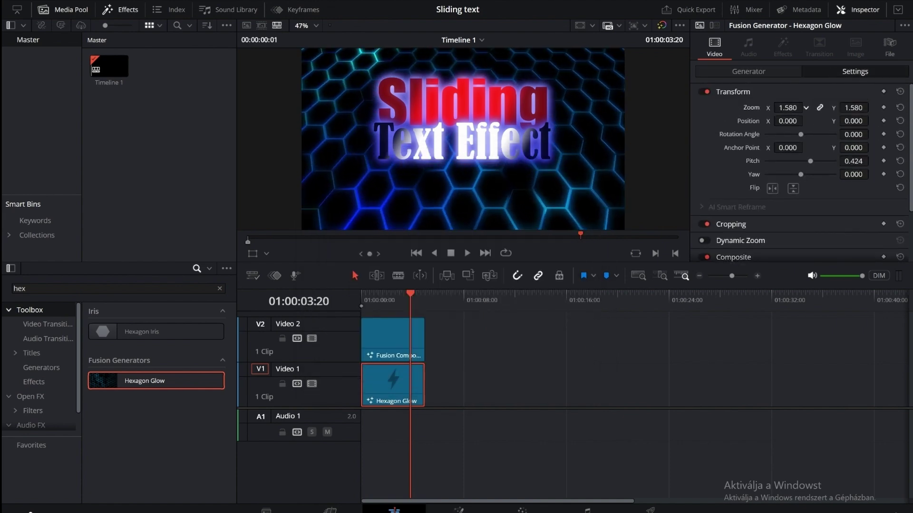
key("Home")
left_click(466, 252)
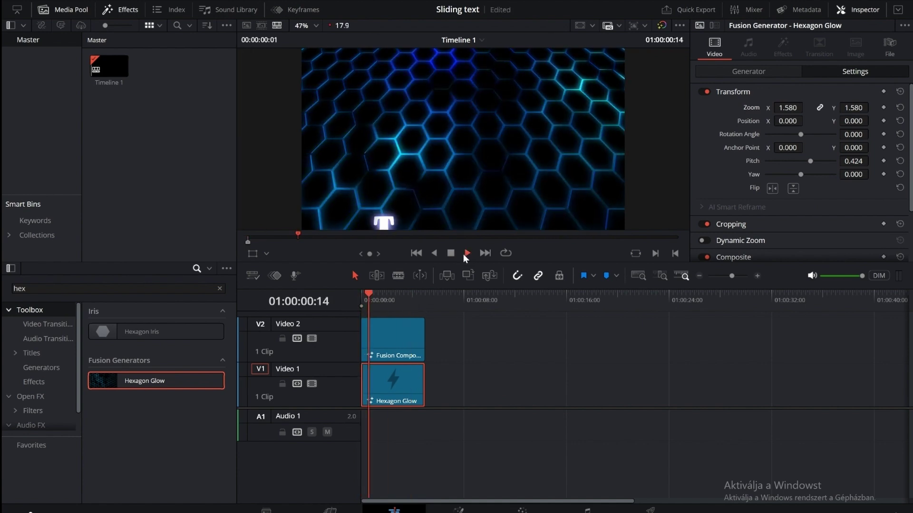